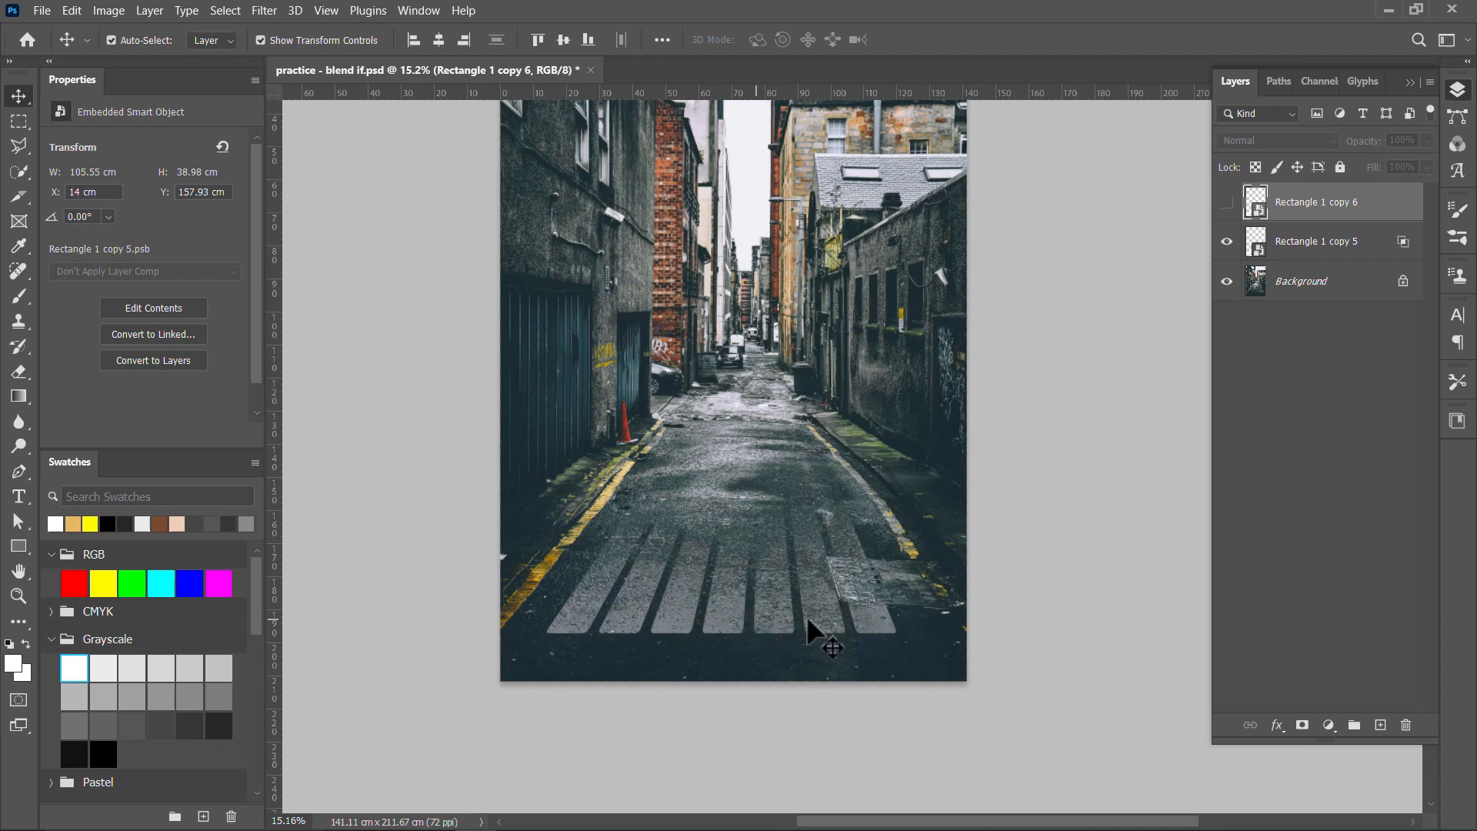
# - Compare the photo without a crosswalk, with the plain white crosswalk and with the blended crosswalk by switching layer visibility
pyautogui.click(1228, 242)
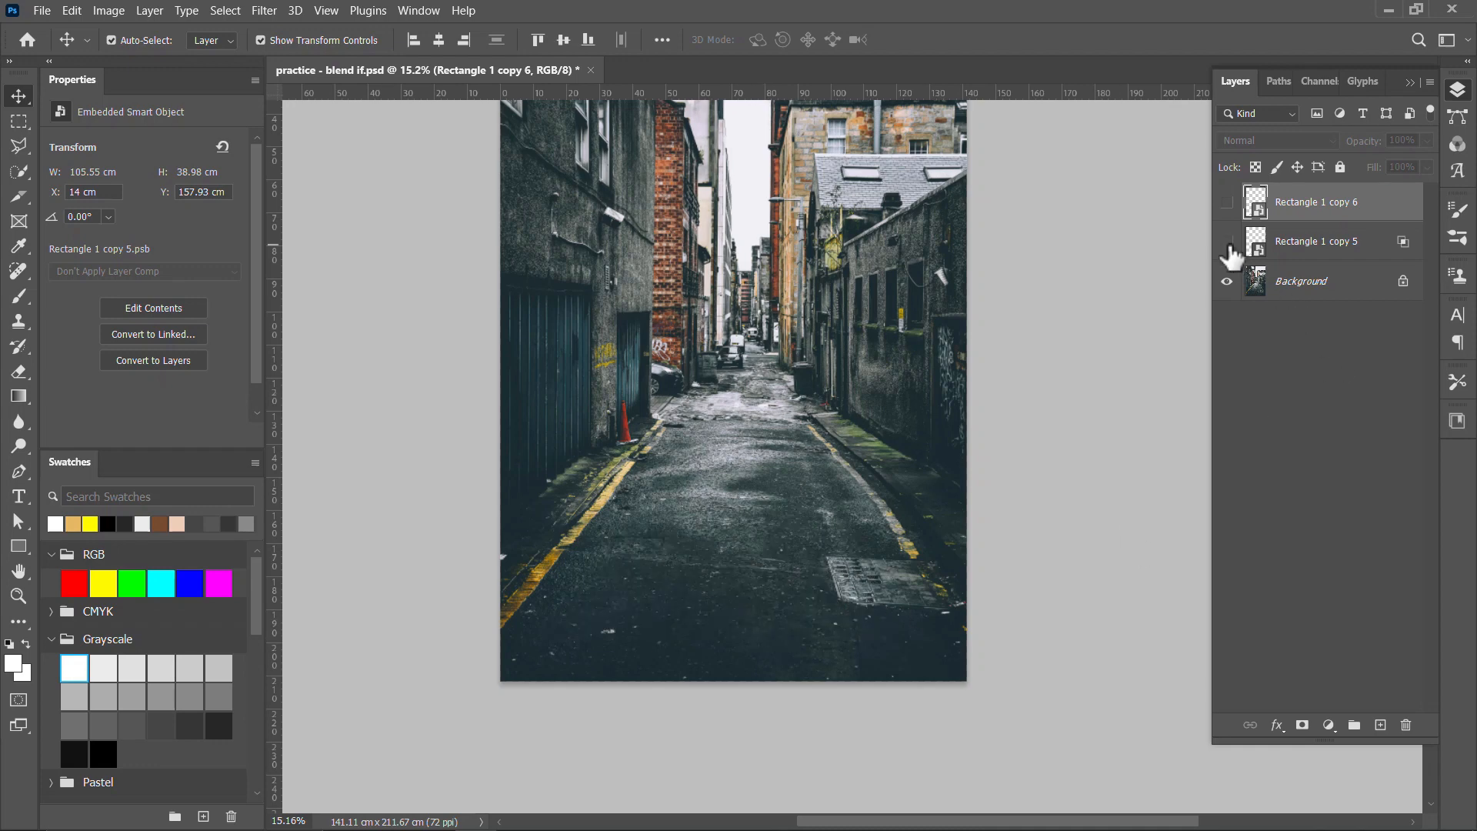
pyautogui.click(1227, 202)
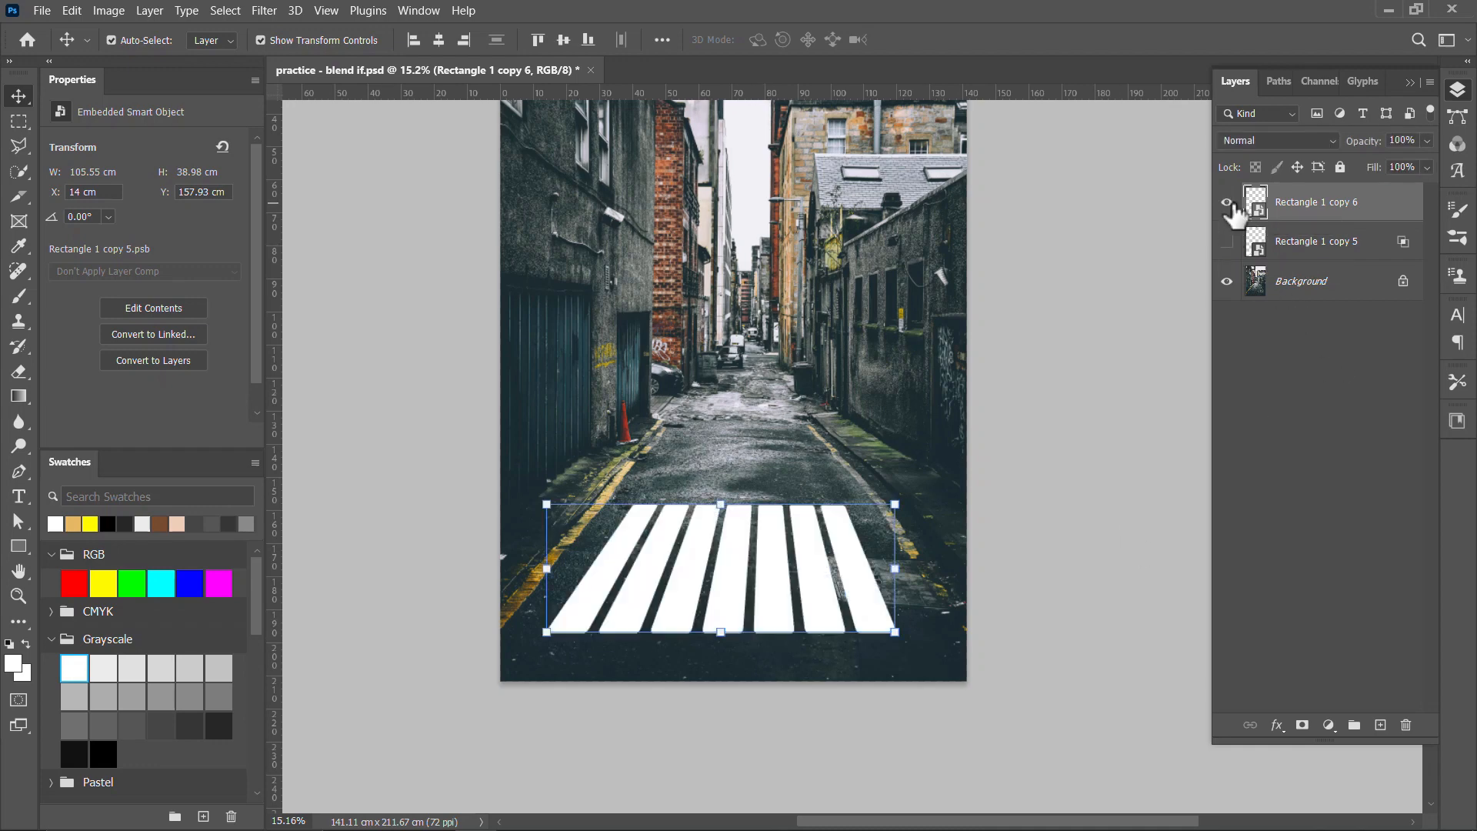
pyautogui.click(1227, 202)
pyautogui.click(1227, 241)
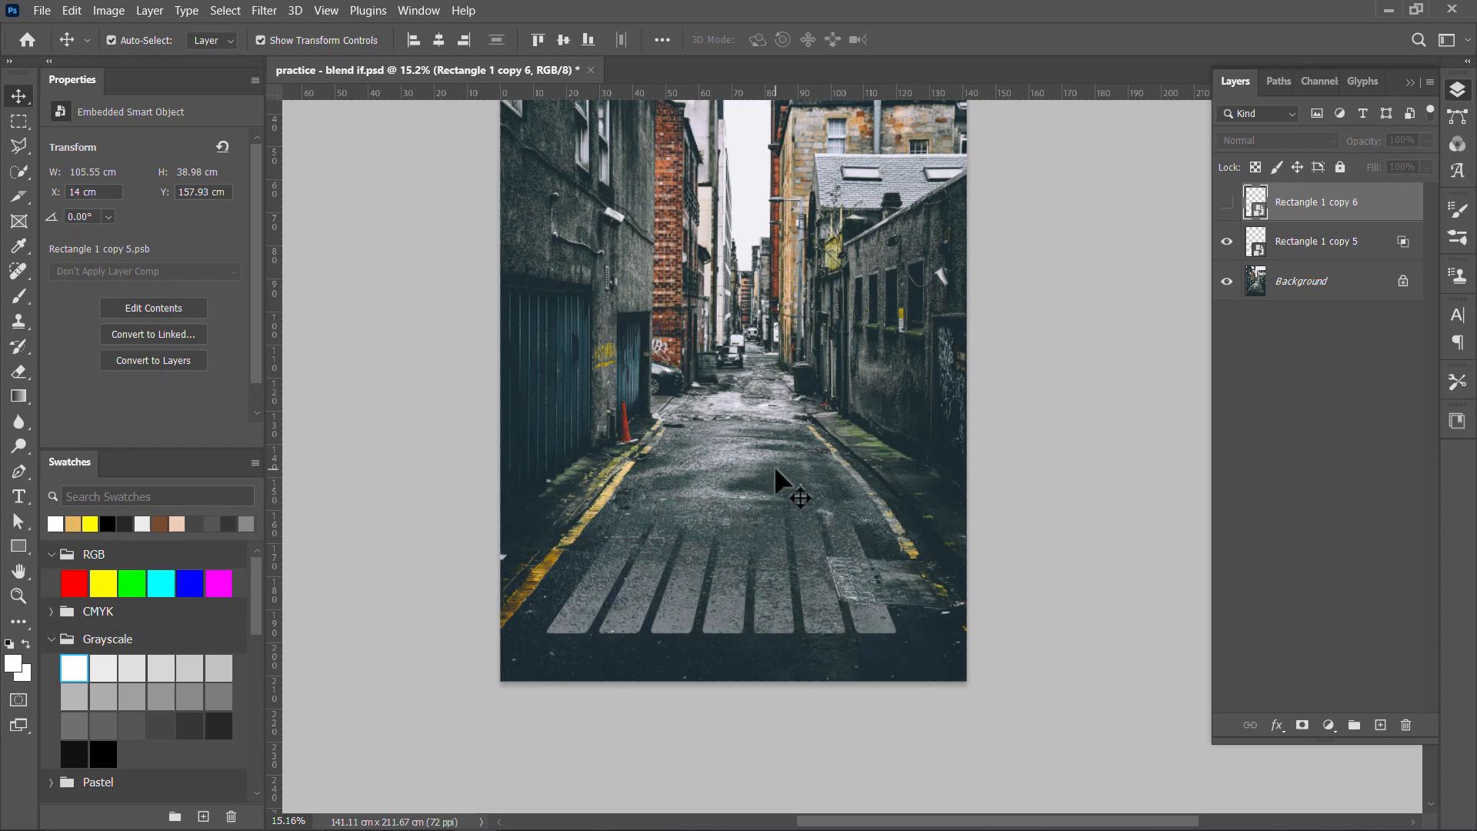
# - Open the alley photo pexels-evgeniy-grozev-814830.jpg from the New folder window as a separate document
pyautogui.hotkey('alt', 'Tab')
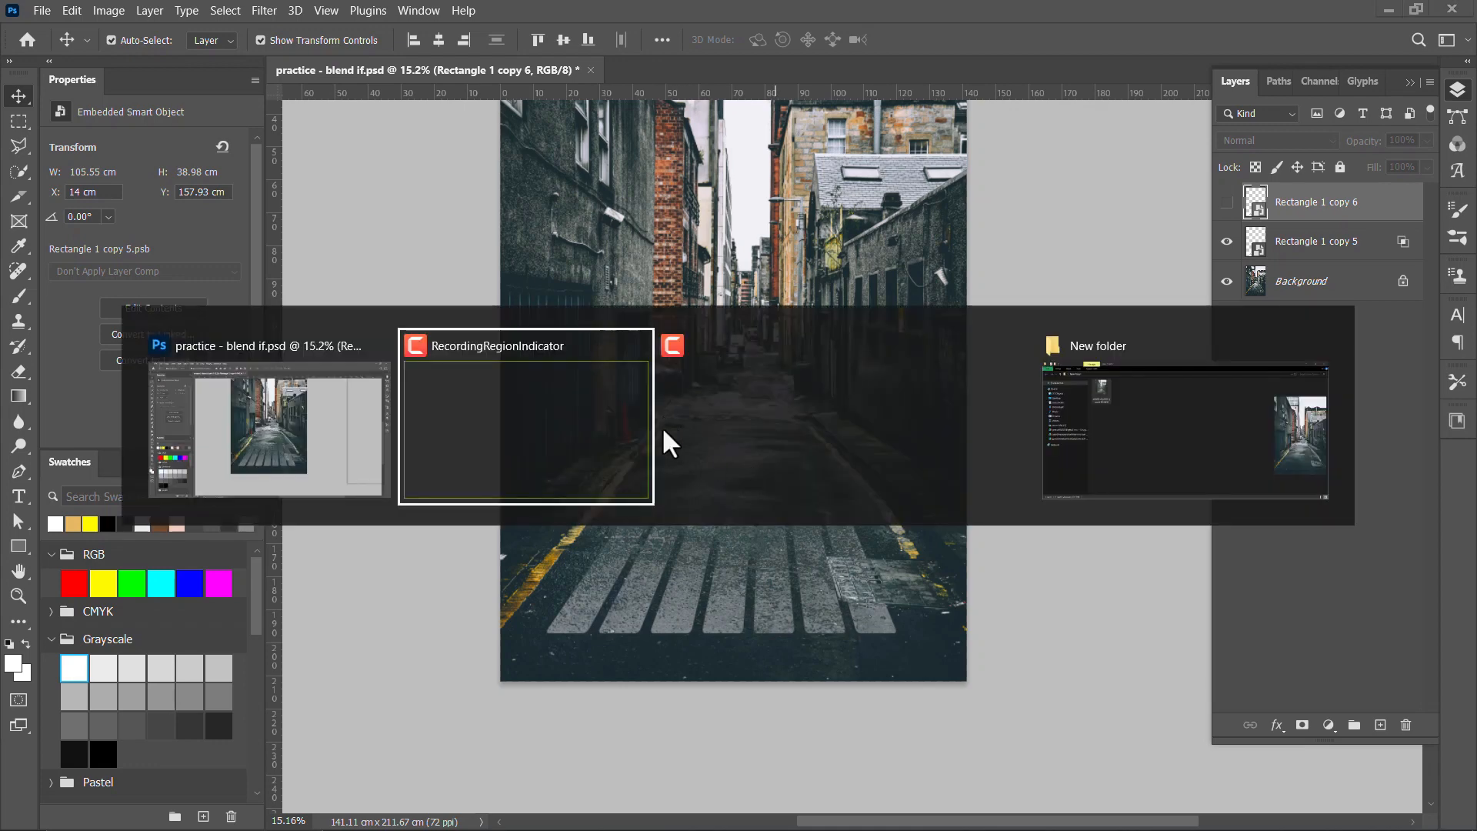
pyautogui.click(1115, 416)
pyautogui.moveTo(317, 143); pyautogui.dragTo(810, 77)
pyautogui.hotkey('alt', 'Tab')
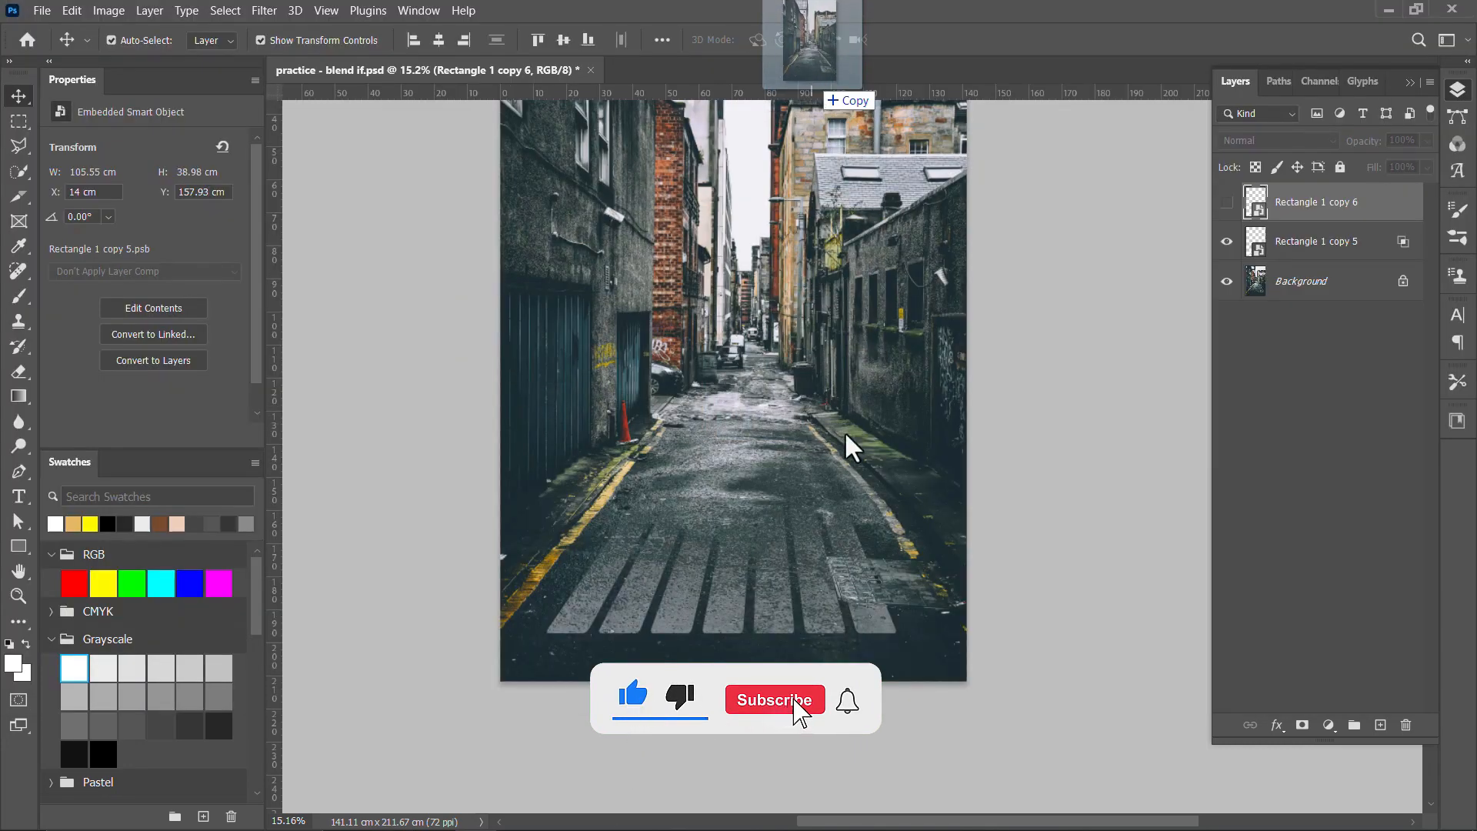
pyautogui.moveTo(824, 501); pyautogui.dragTo(808, 471)
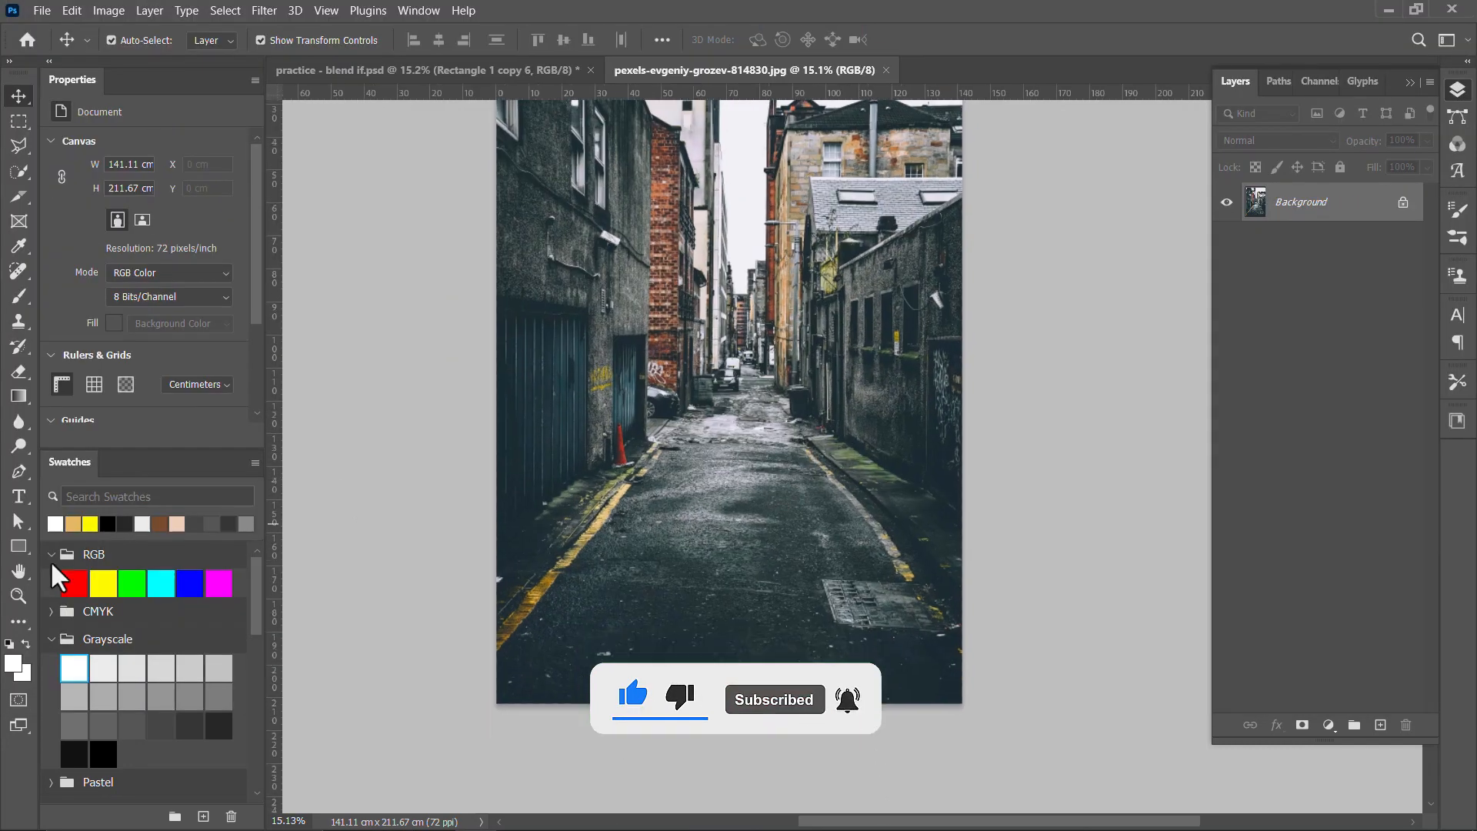
# - Draw an upright rectangle on the near part of the road, about 19 × 52 cm, with corner radius 0 px
pyautogui.click(19, 552)
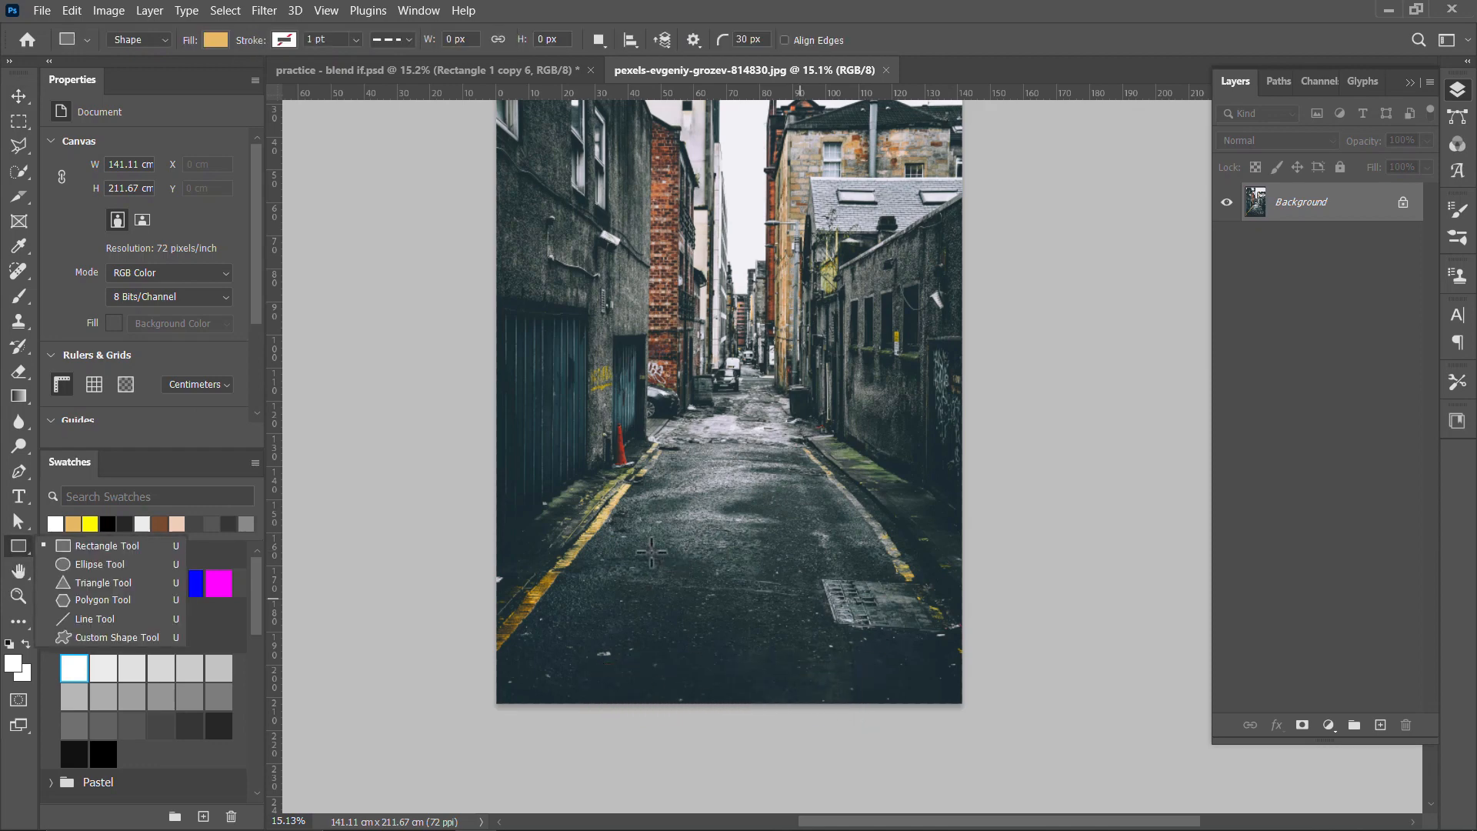
pyautogui.moveTo(645, 523)
pyautogui.mouseDown()
pyautogui.moveTo(651, 620)
pyautogui.moveTo(702, 677)
pyautogui.moveTo(690, 645)
pyautogui.mouseUp()
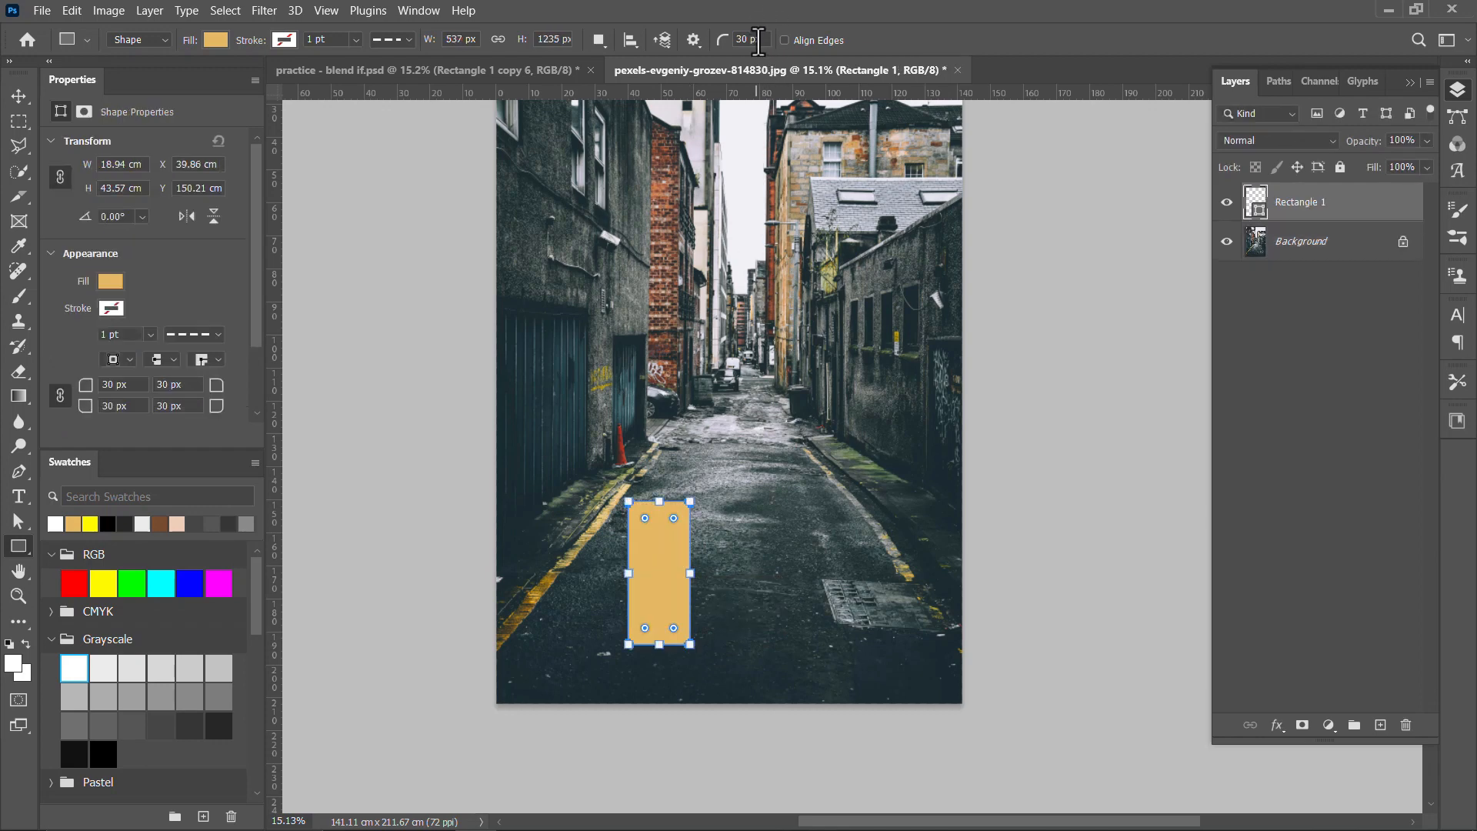
pyautogui.moveTo(764, 40); pyautogui.dragTo(696, 45)
pyautogui.write('0')
pyautogui.moveTo(658, 495); pyautogui.dragTo(657, 474)
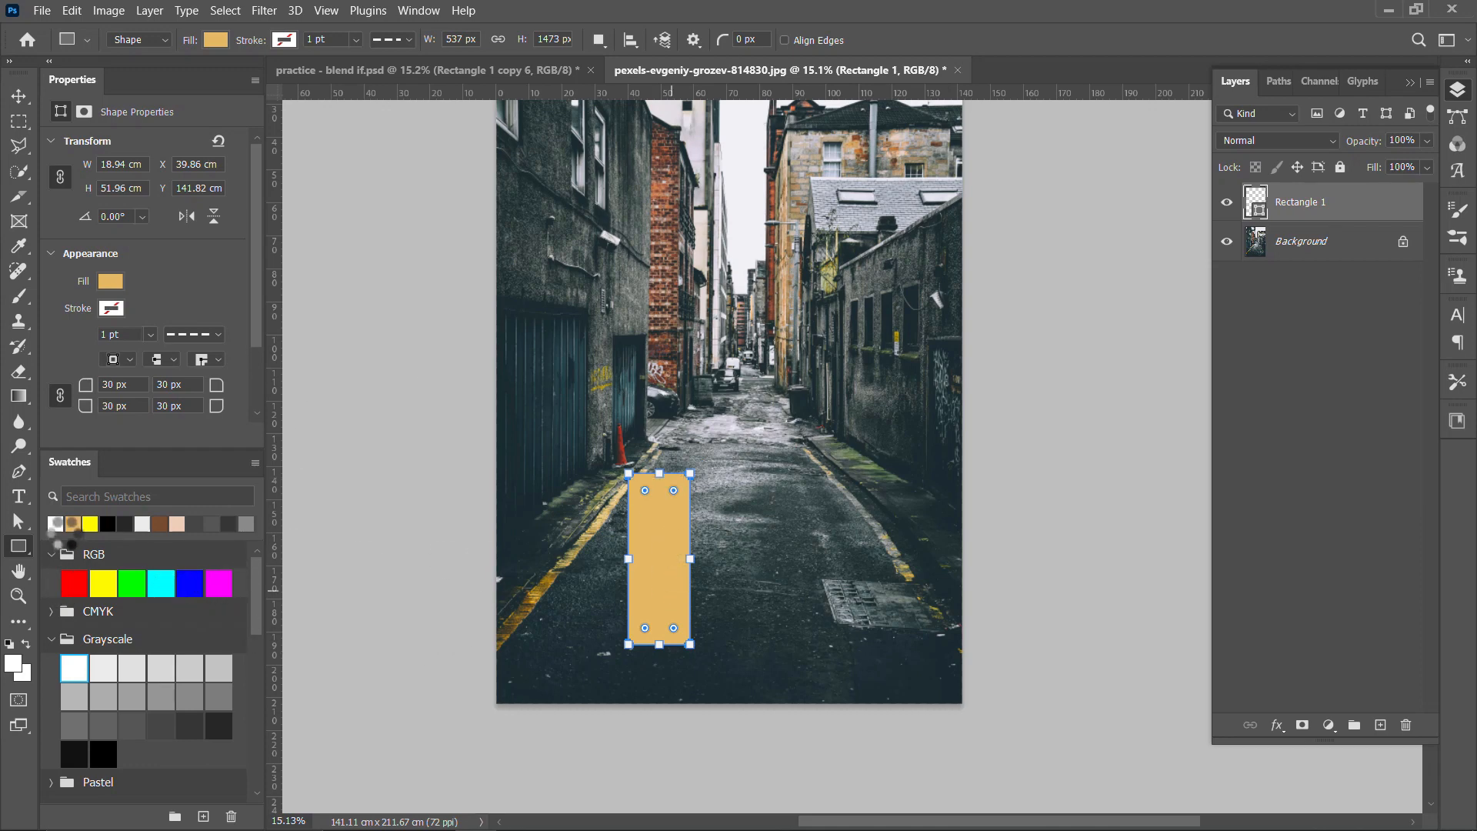
# - Fill the rectangle with white and narrow it to about 13.6 cm wide
pyautogui.click(55, 524)
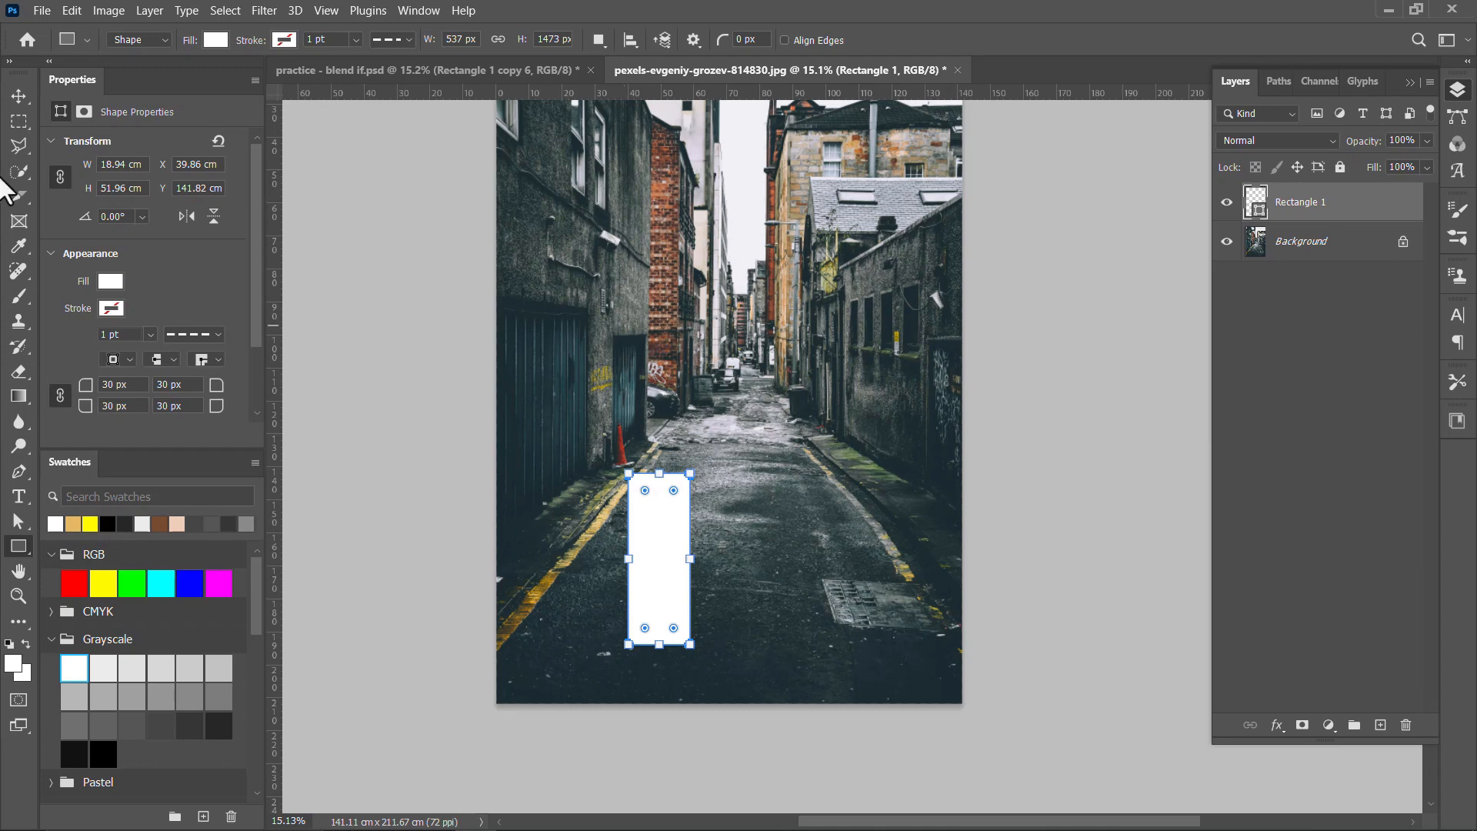
pyautogui.click(20, 96)
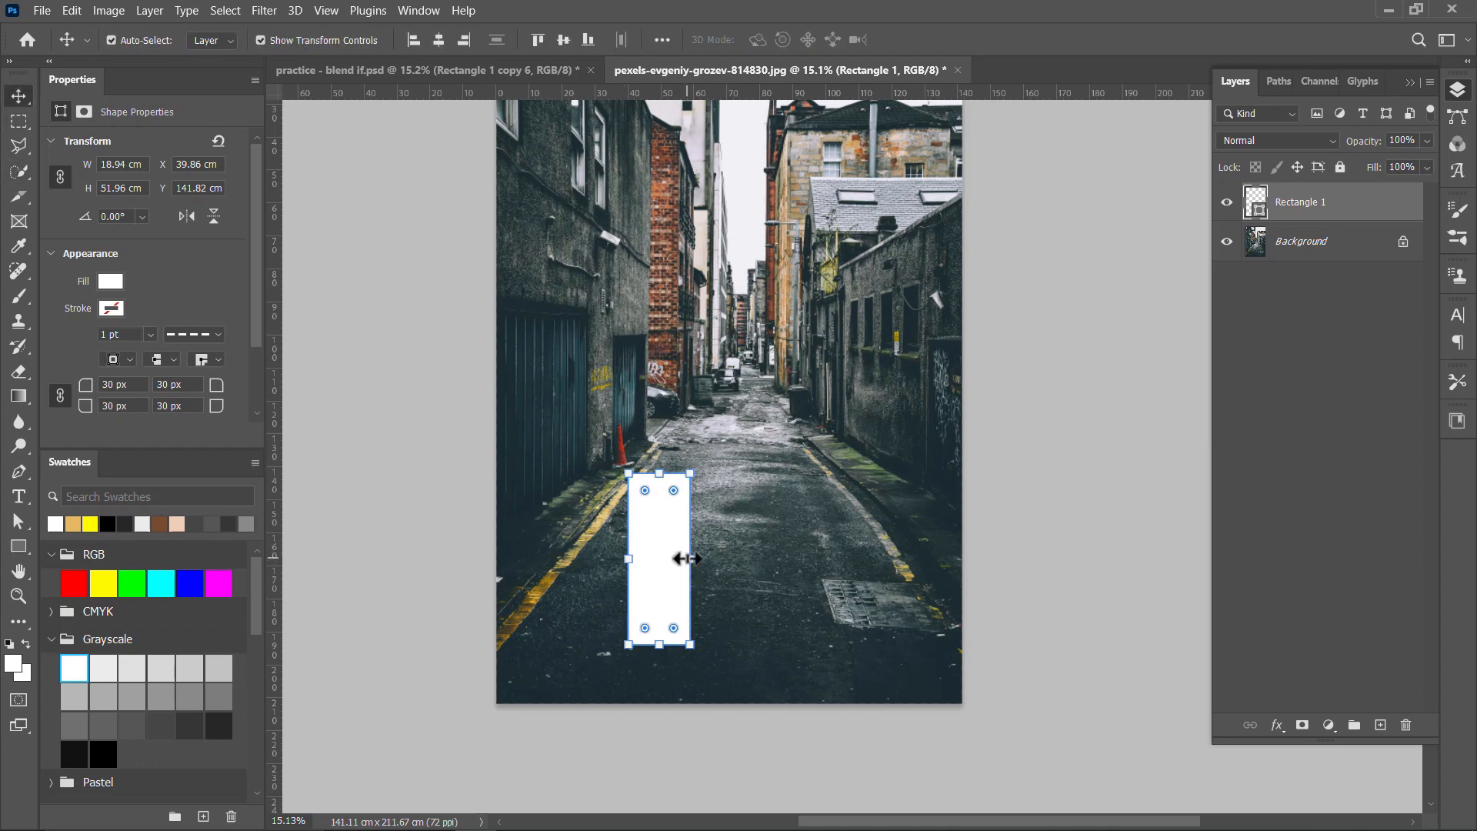
pyautogui.moveTo(687, 559); pyautogui.dragTo(670, 557)
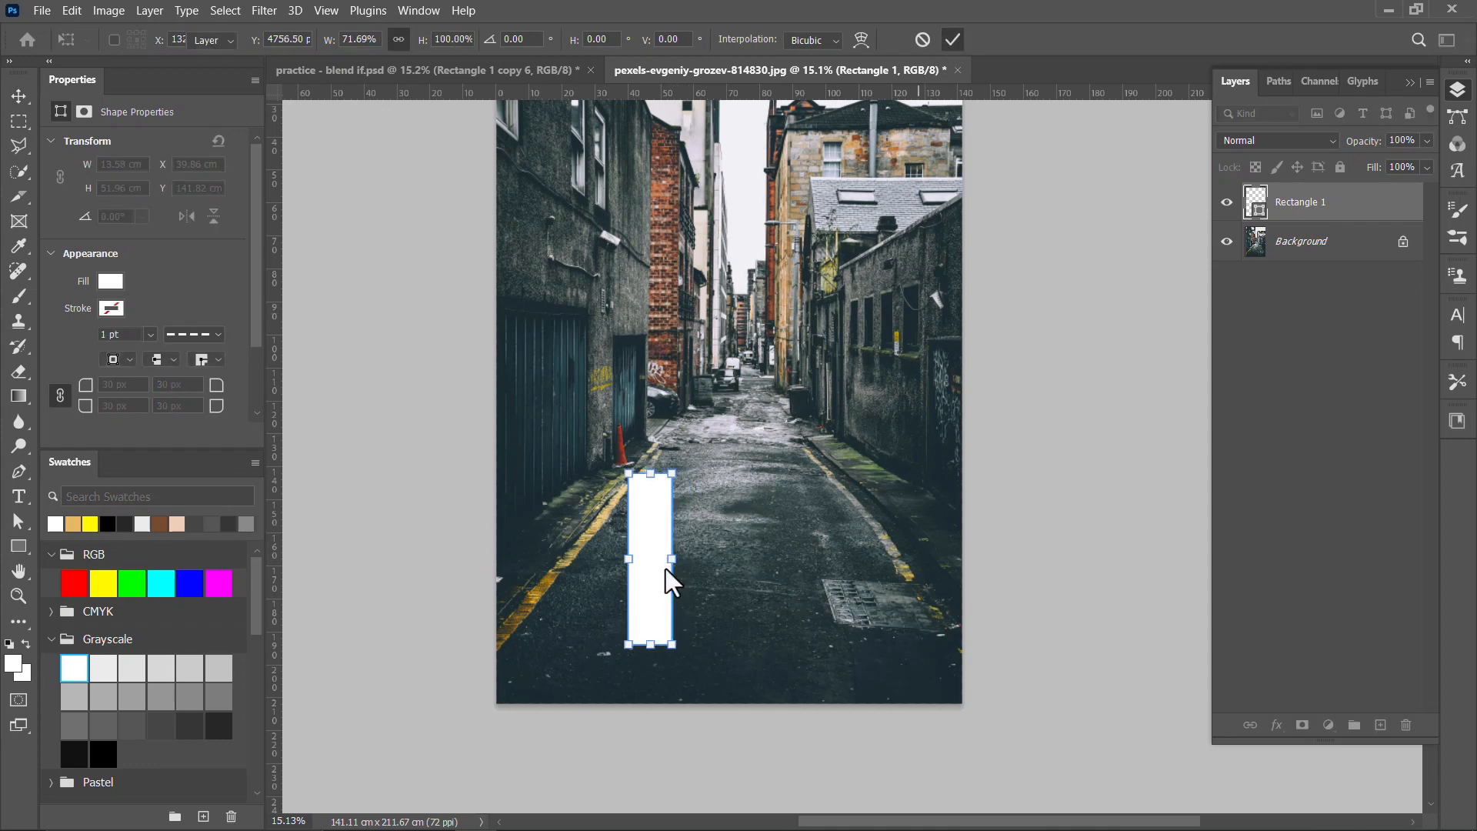
pyautogui.press('Return')
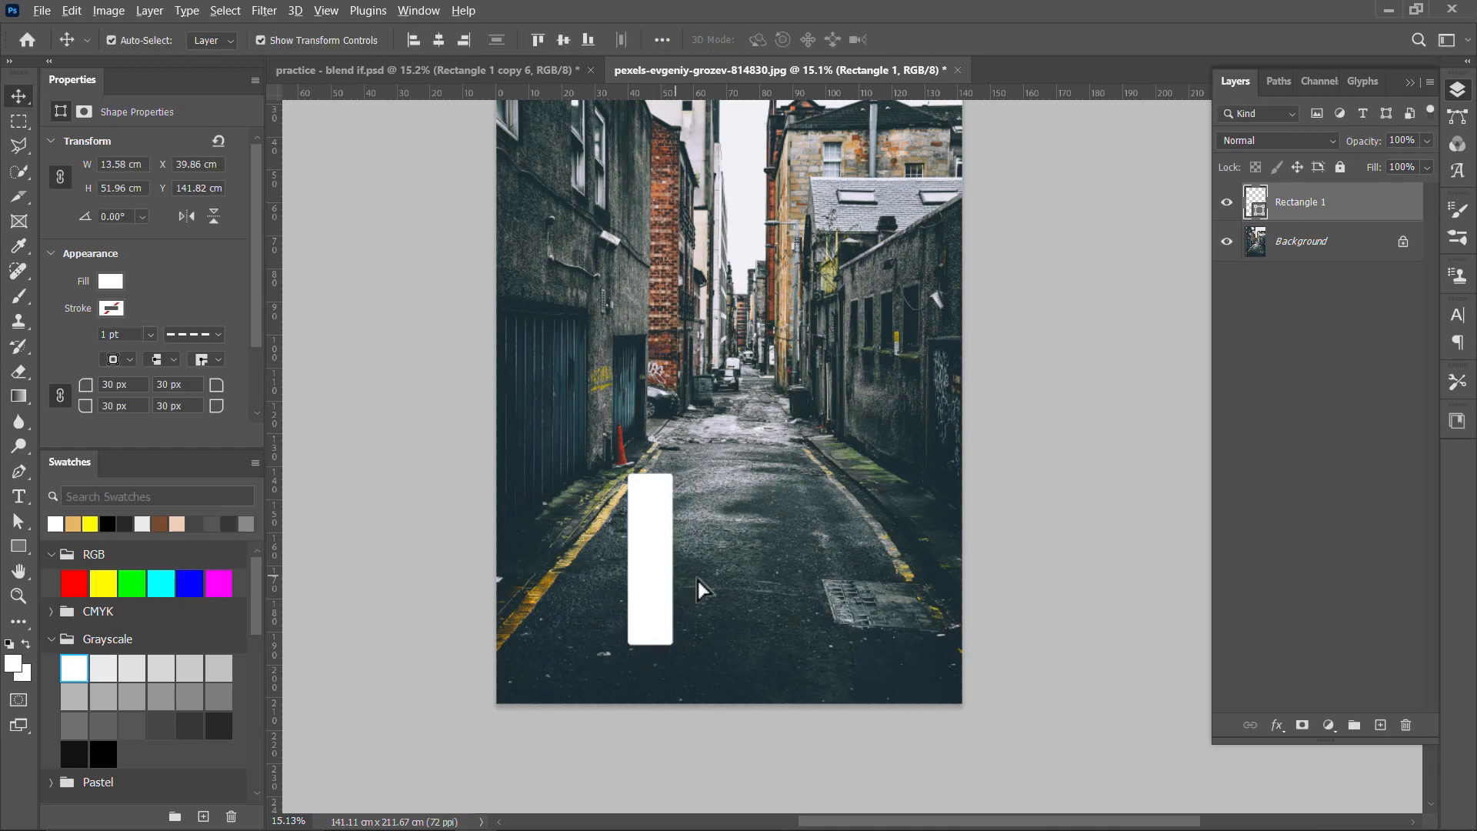
# - Duplicate the white stripe in a row across the road, making seven stripes in total
pyautogui.moveTo(651, 589); pyautogui.dragTo(717, 591)
pyautogui.moveTo(718, 591); pyautogui.dragTo(923, 597)
pyautogui.moveTo(634, 585); pyautogui.dragTo(574, 596)
# - Select all seven stripes and distribute them evenly by their horizontal centers
pyautogui.moveTo(951, 571); pyautogui.dragTo(577, 627)
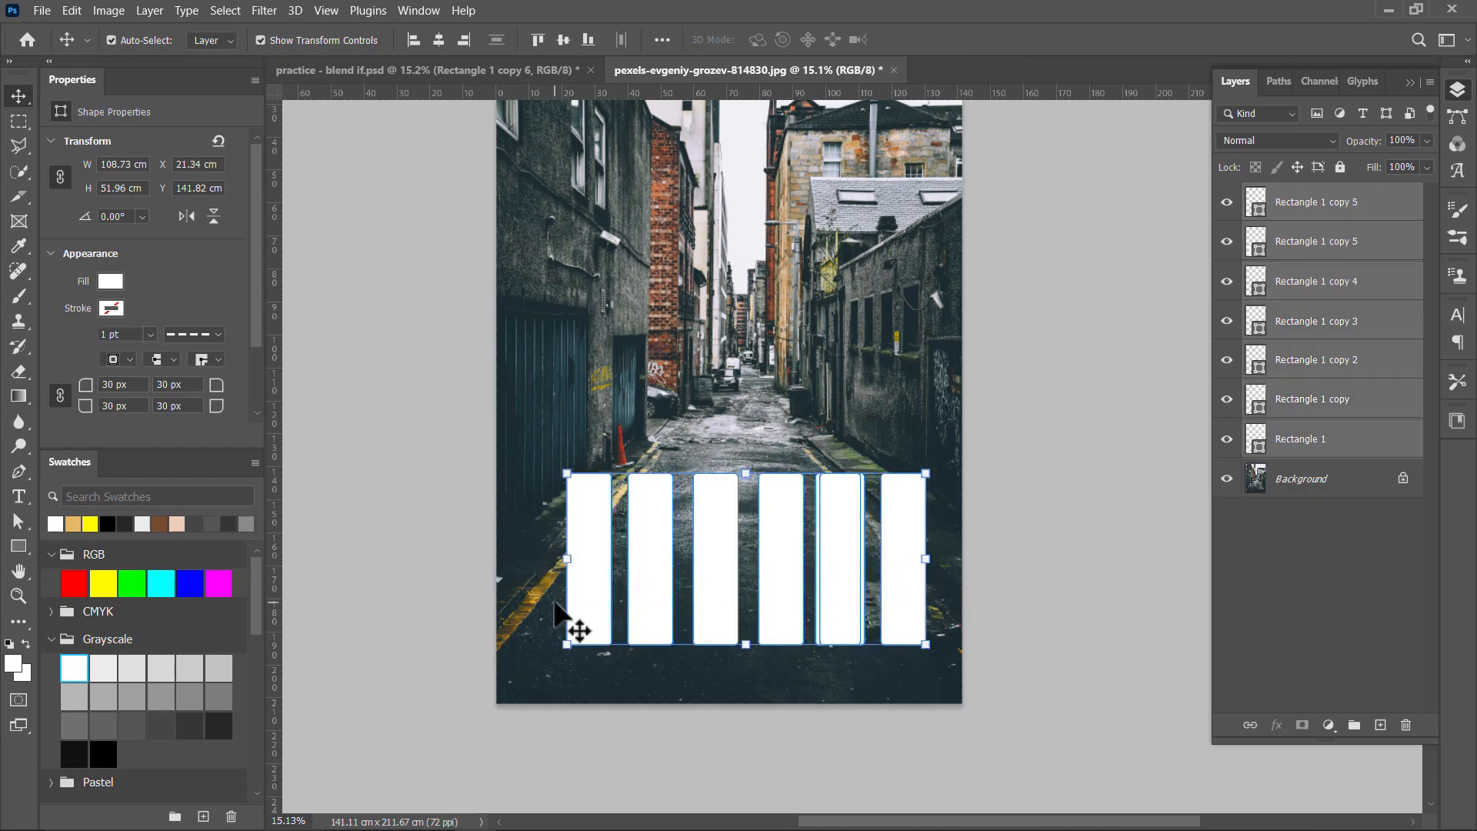
pyautogui.click(650, 39)
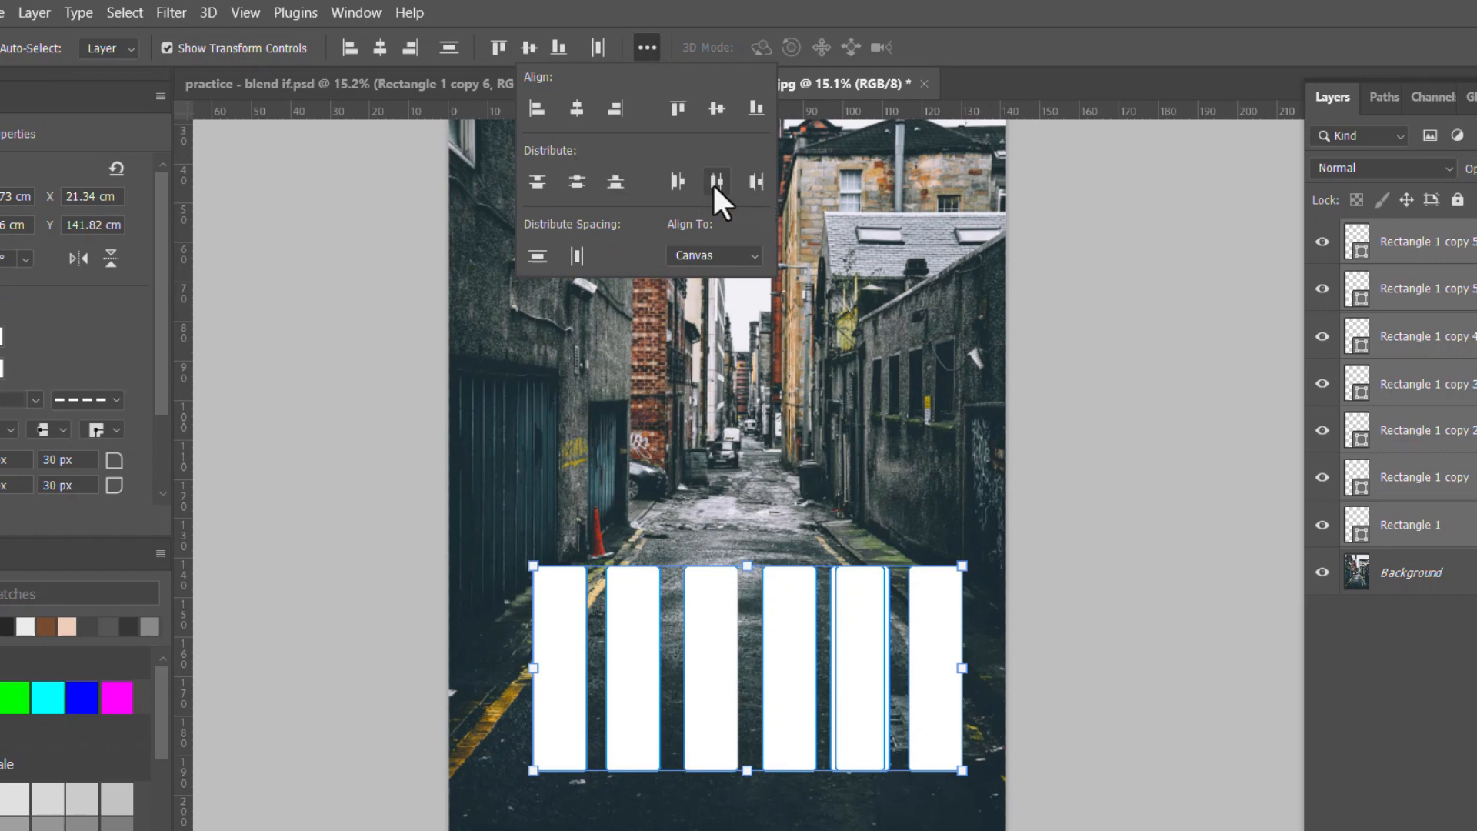
pyautogui.click(714, 183)
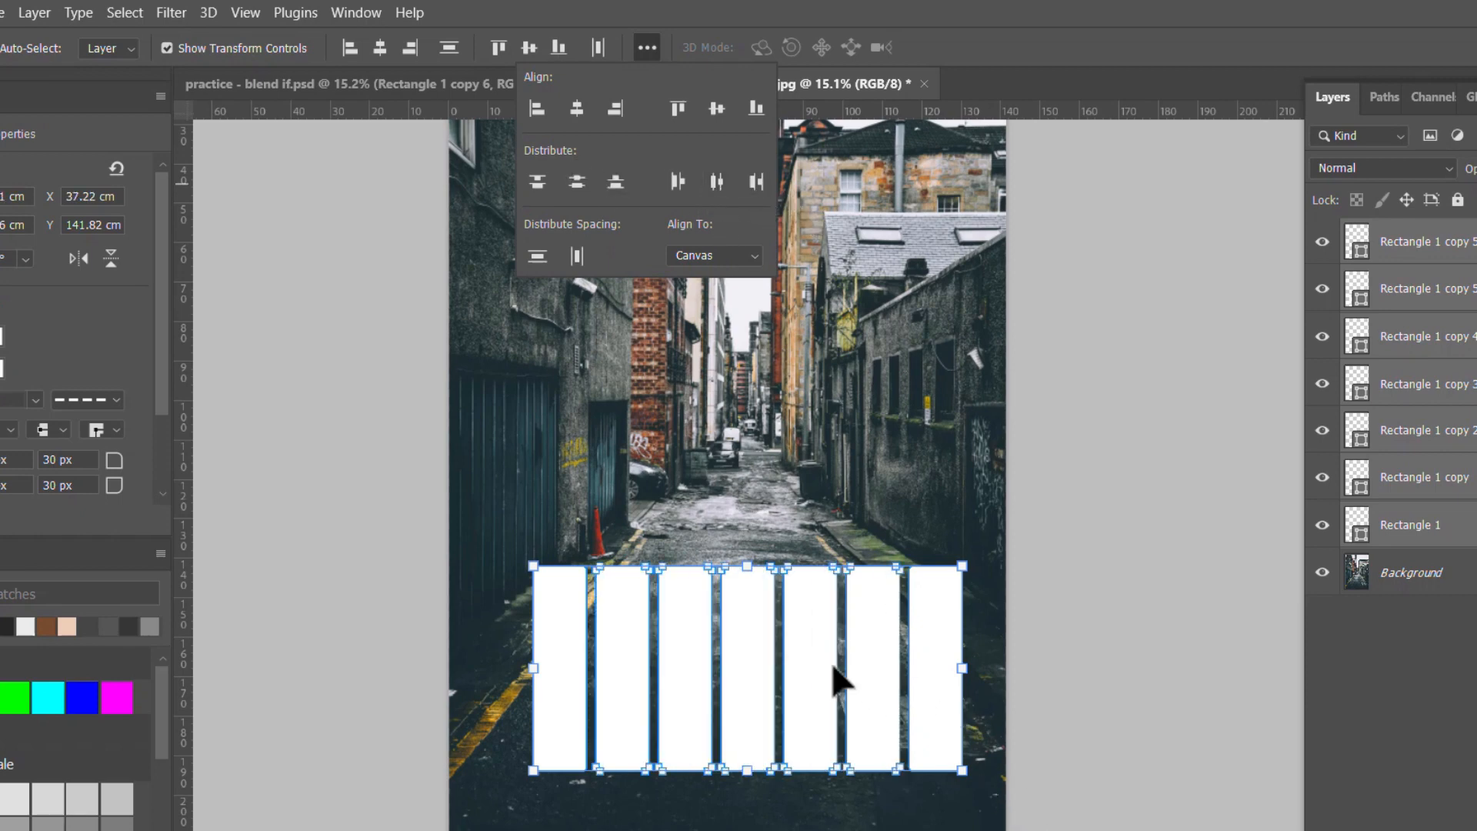
pyautogui.click(805, 651)
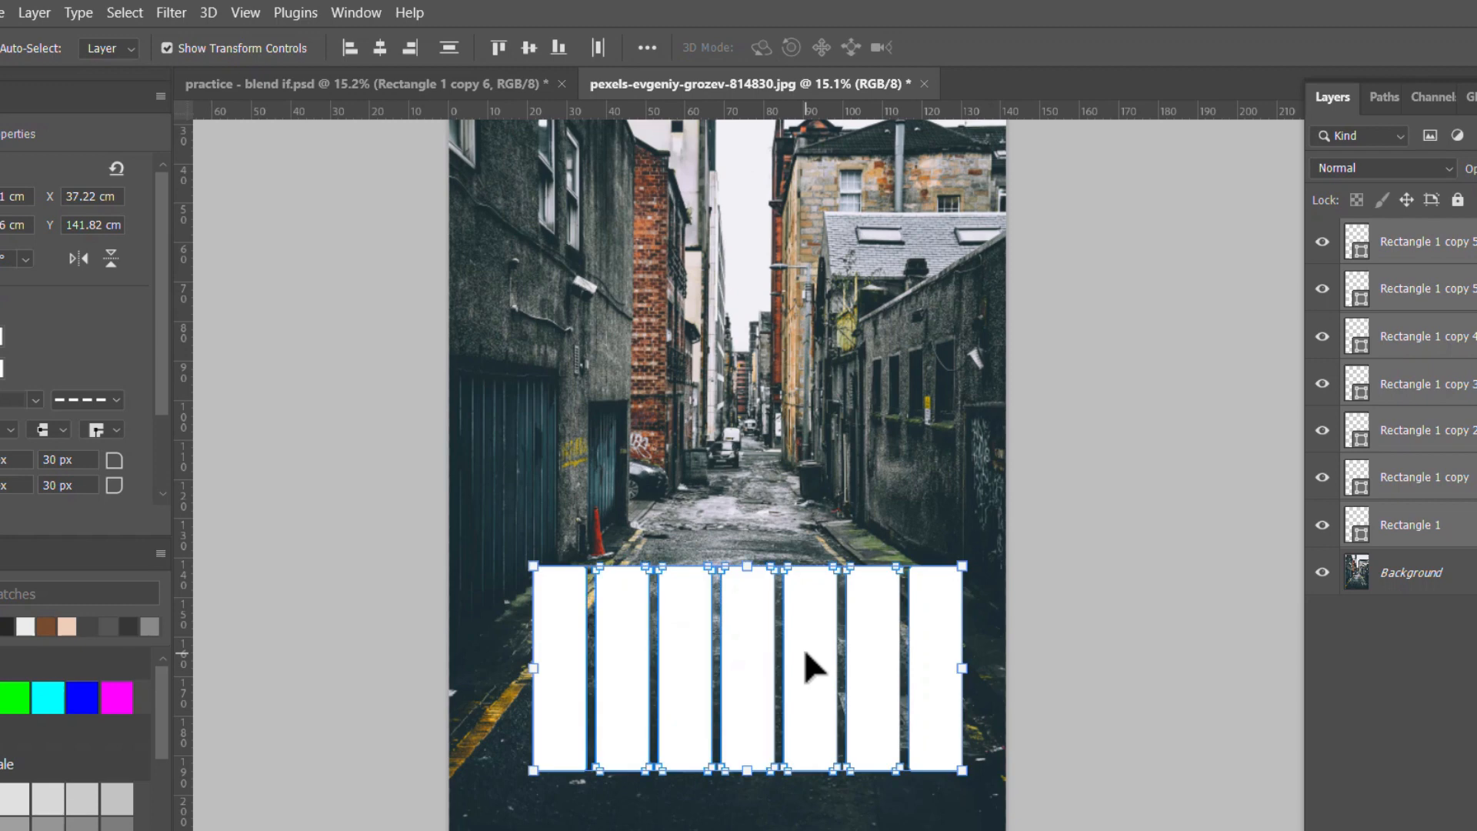
# - Delete the fifth stripe from the left and redistribute the remaining six evenly by their horizontal centers
pyautogui.click(802, 643)
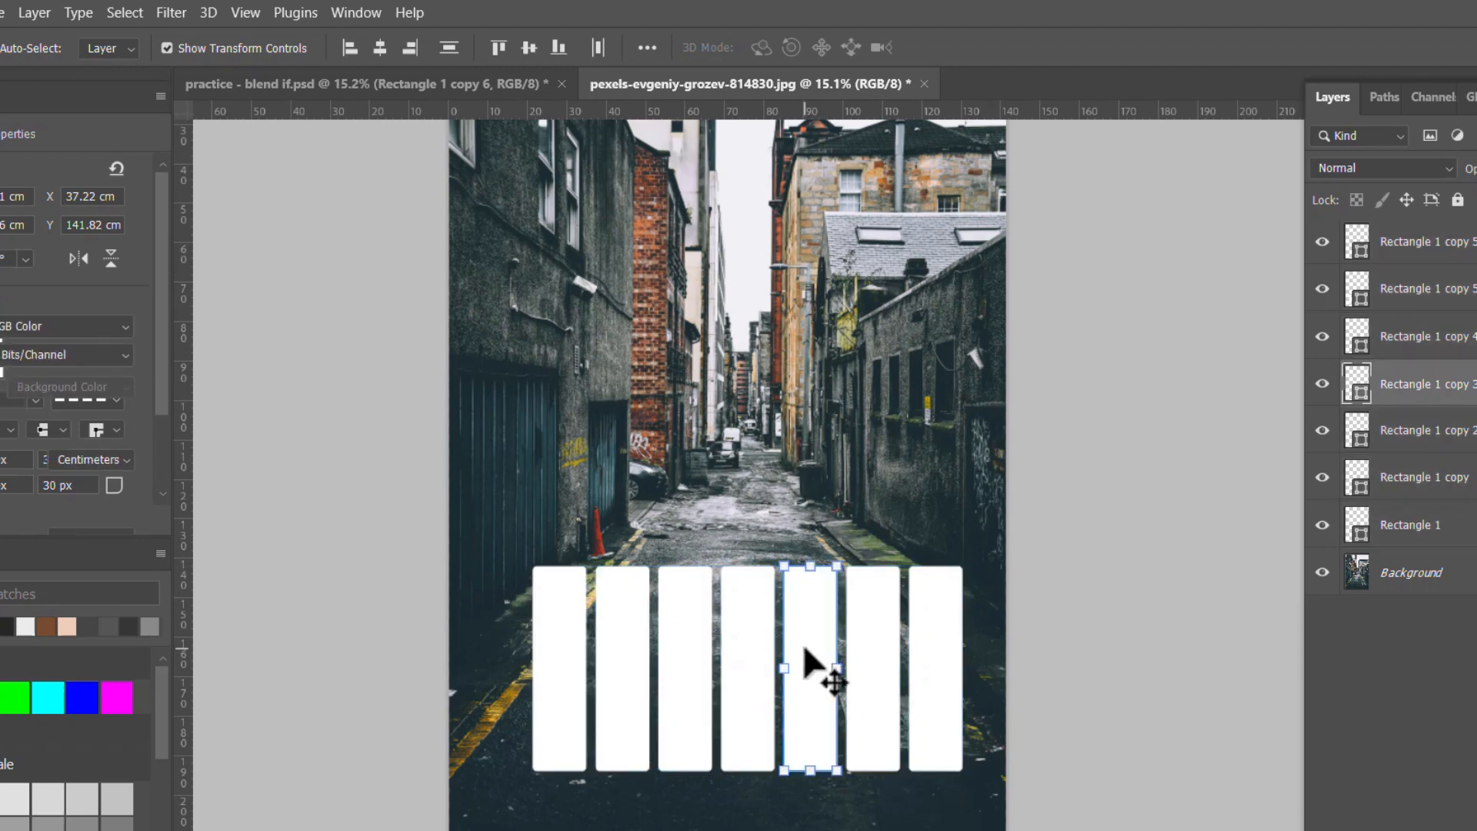
pyautogui.press('Delete')
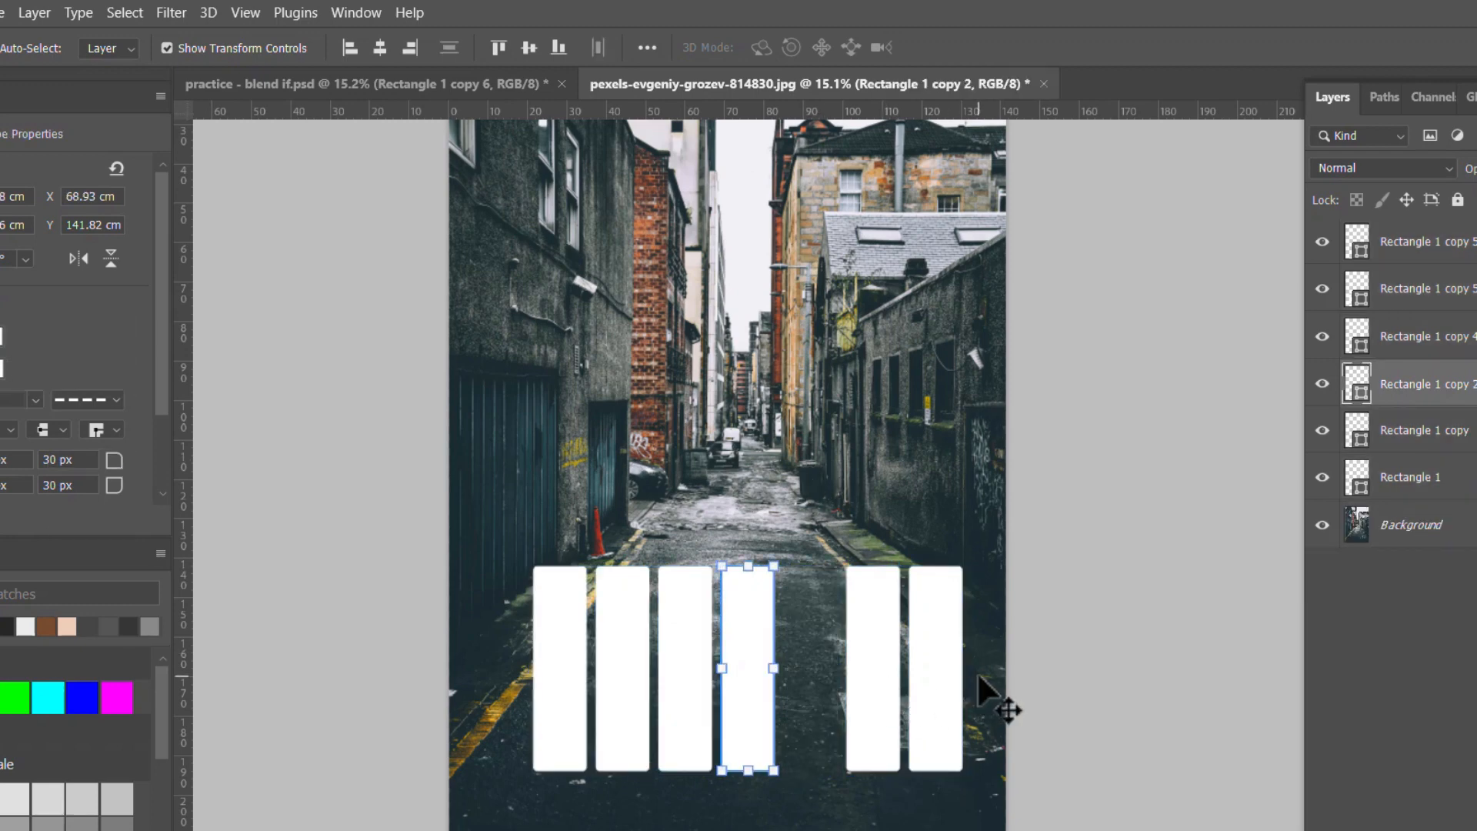
pyautogui.moveTo(978, 677); pyautogui.dragTo(584, 702)
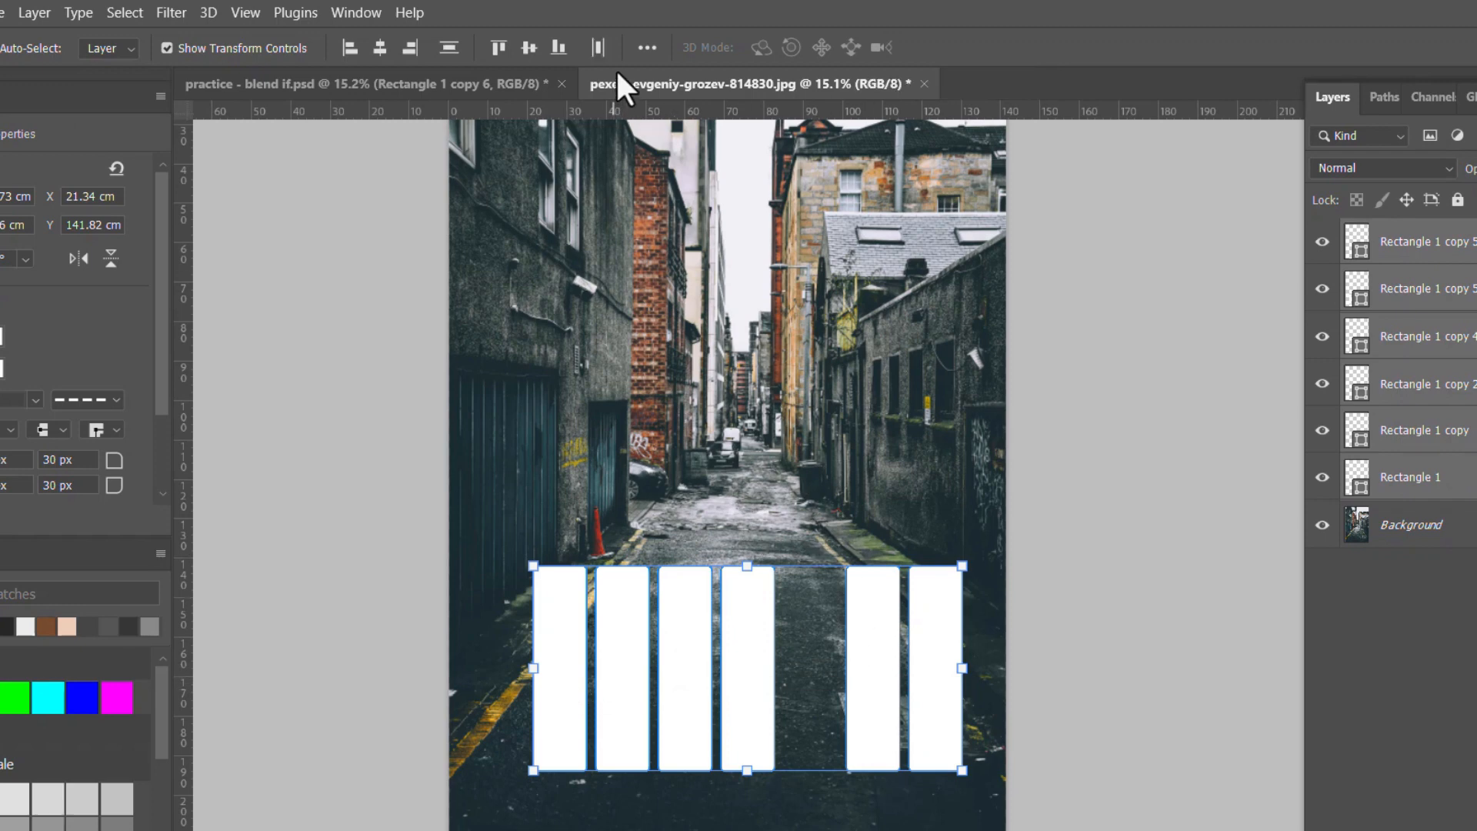
pyautogui.click(646, 48)
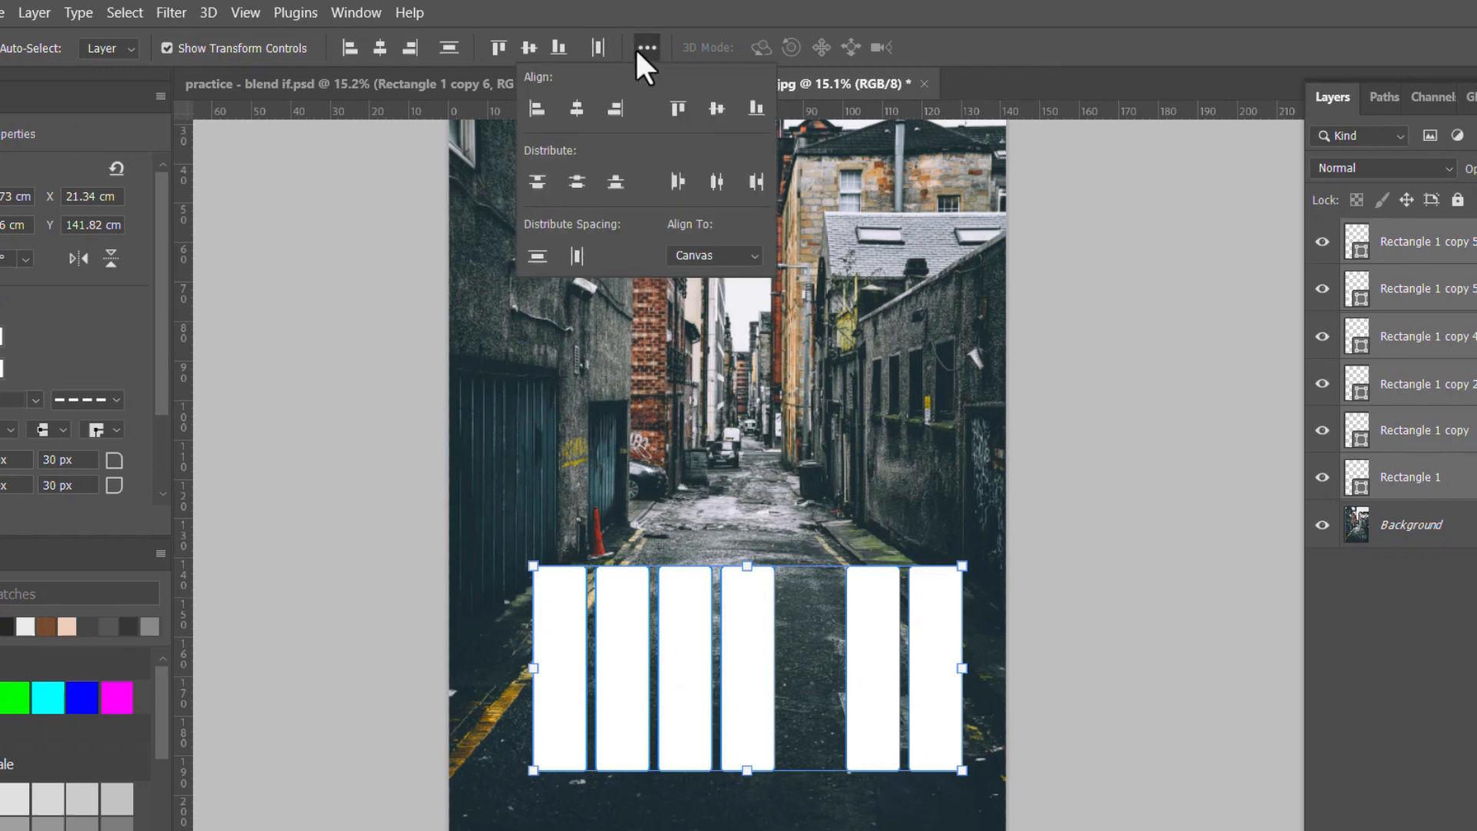
pyautogui.click(716, 182)
pyautogui.click(838, 462)
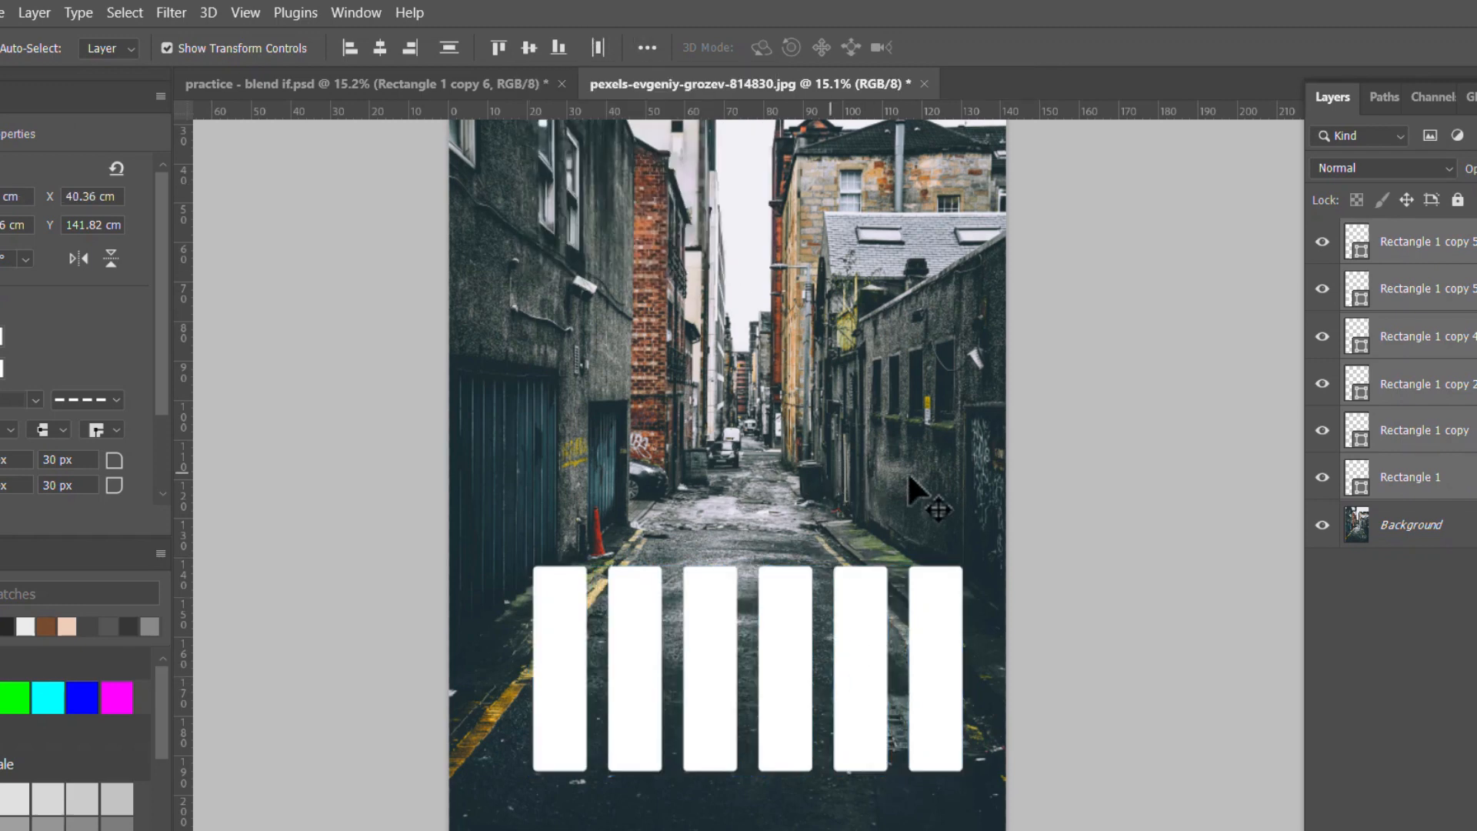
# - Select all six stripes and convert them into a single smart object
pyautogui.moveTo(1024, 651); pyautogui.dragTo(544, 732)
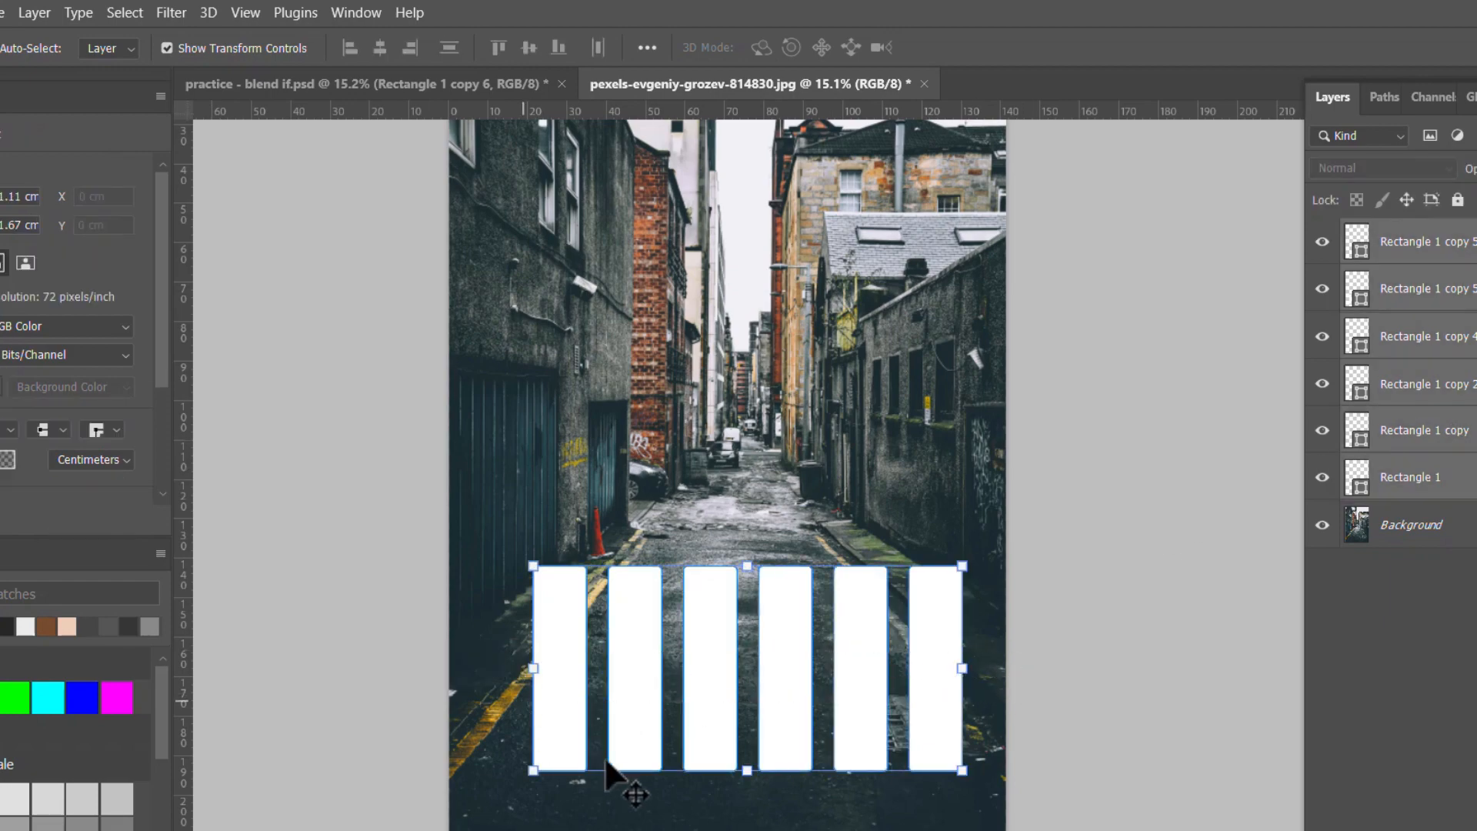
pyautogui.rightClick(1464, 342)
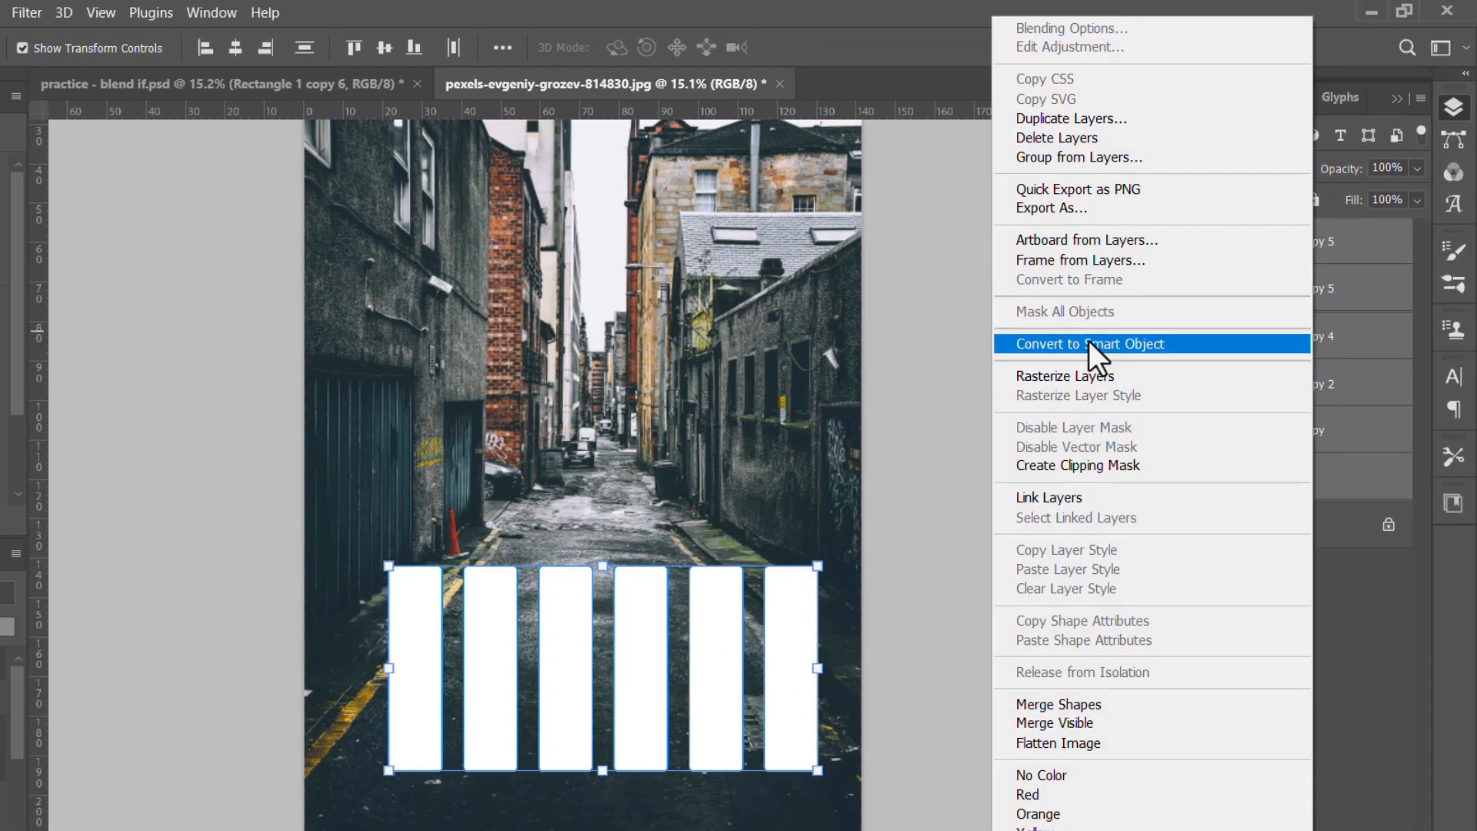
pyautogui.click(1088, 343)
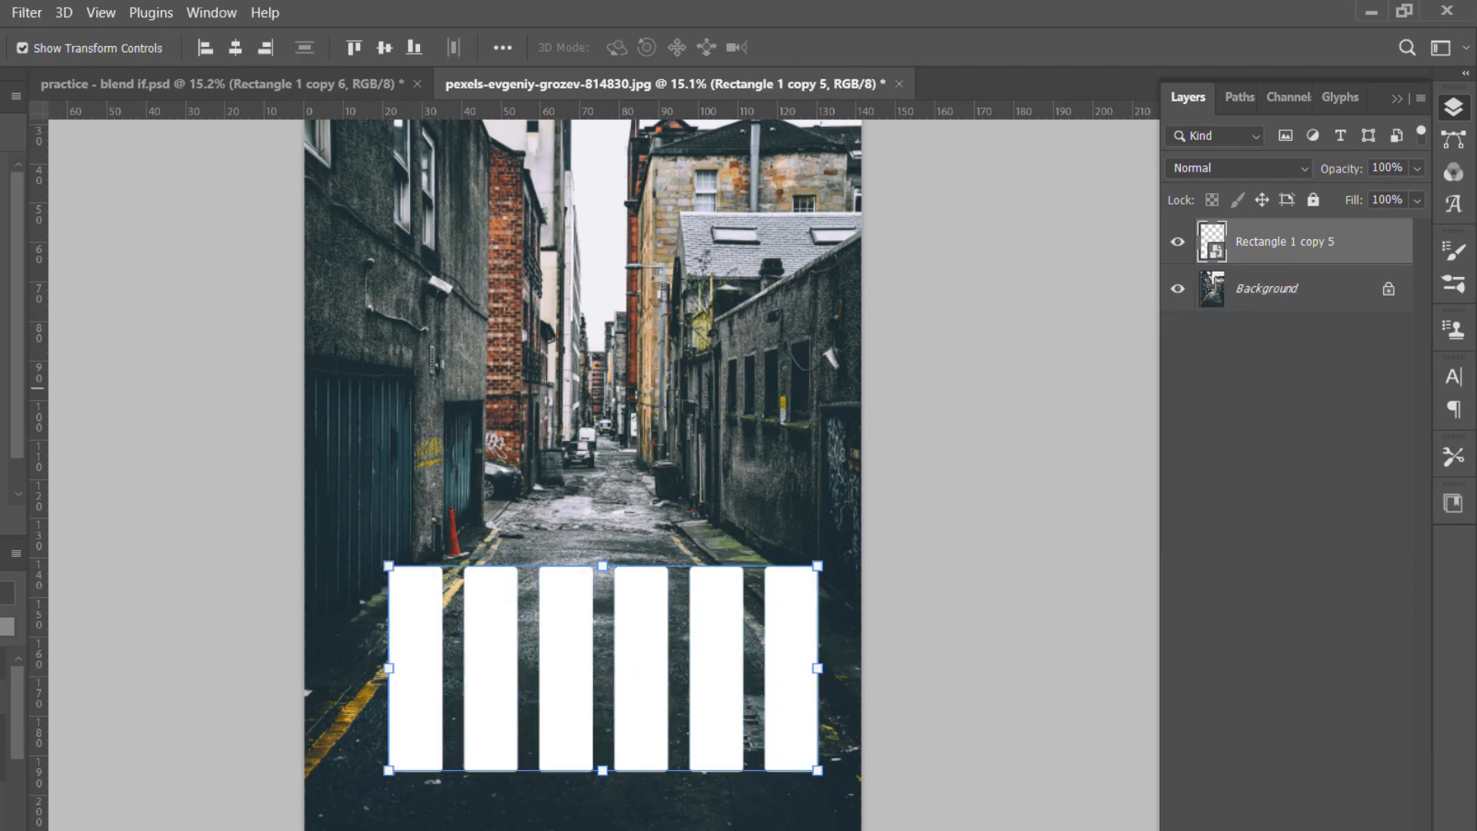
# - Distort the stripes' far corners inward and down to follow the road's perspective, and shift the crosswalk, about 108 × 39 cm, onto the road
pyautogui.press('ctrl')
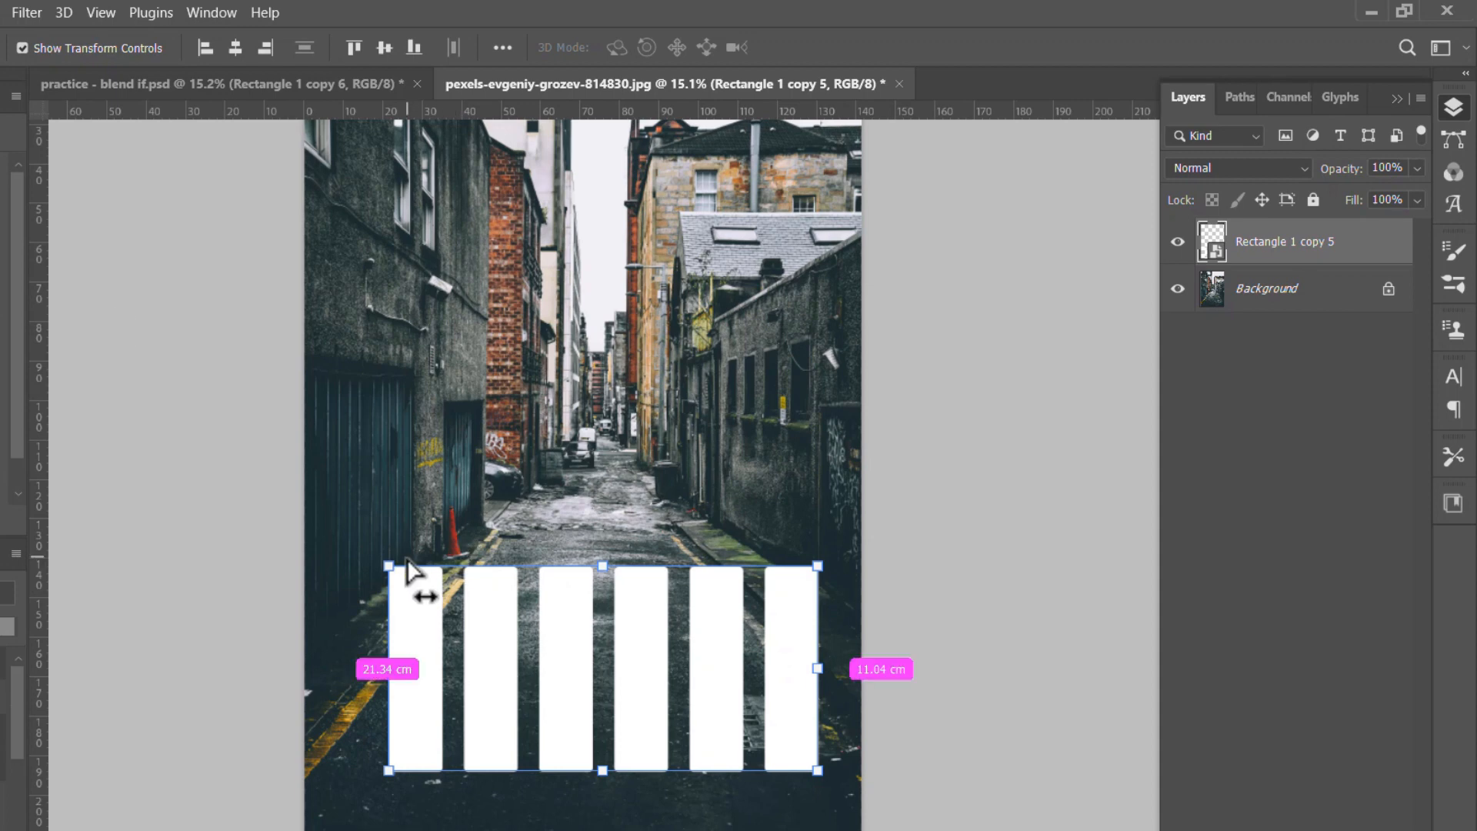
pyautogui.moveTo(390, 567); pyautogui.dragTo(486, 611)
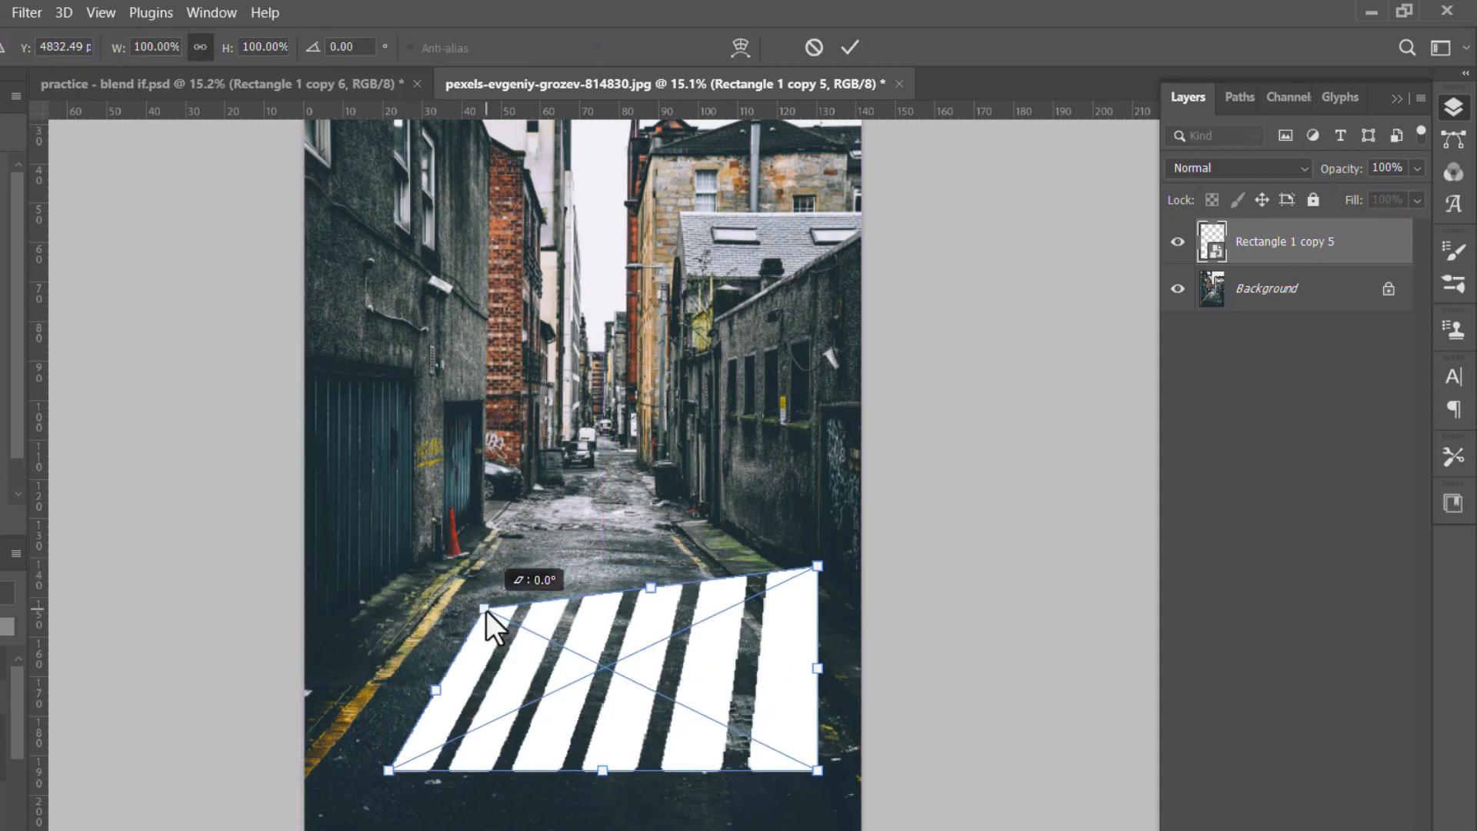
pyautogui.moveTo(820, 564); pyautogui.dragTo(714, 630)
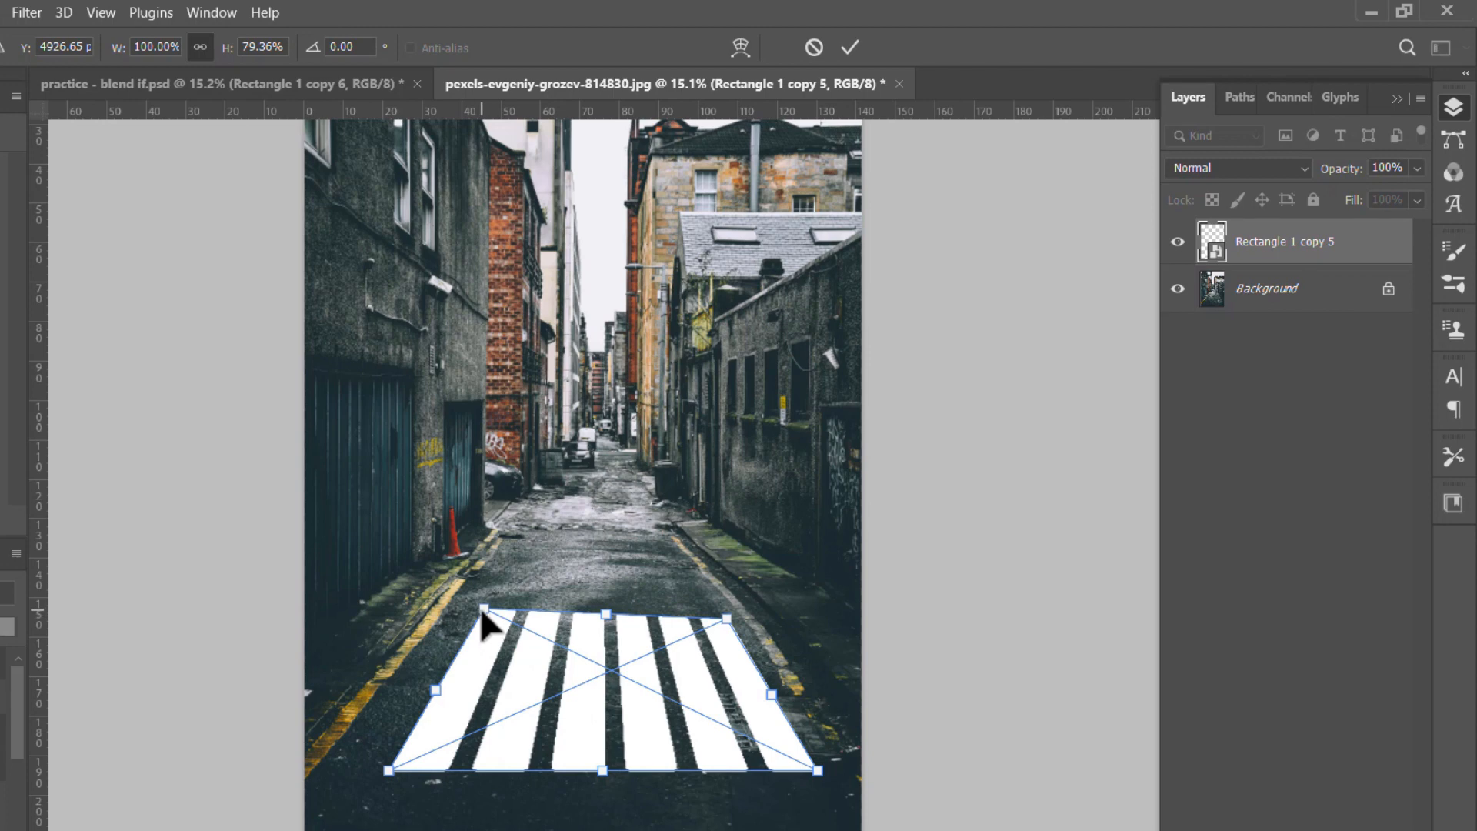
pyautogui.moveTo(483, 610); pyautogui.dragTo(483, 618)
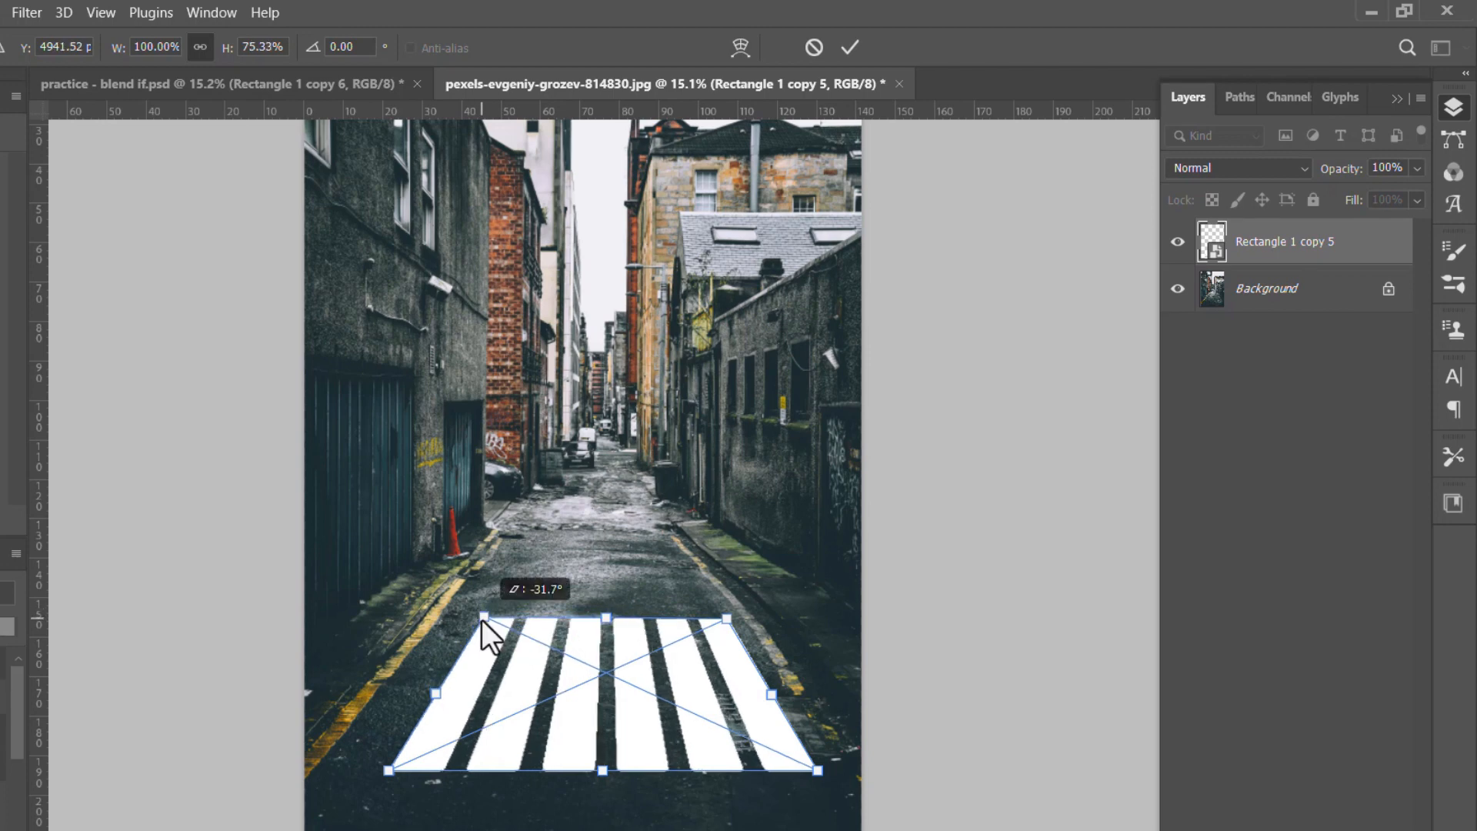
pyautogui.moveTo(623, 678); pyautogui.dragTo(605, 694)
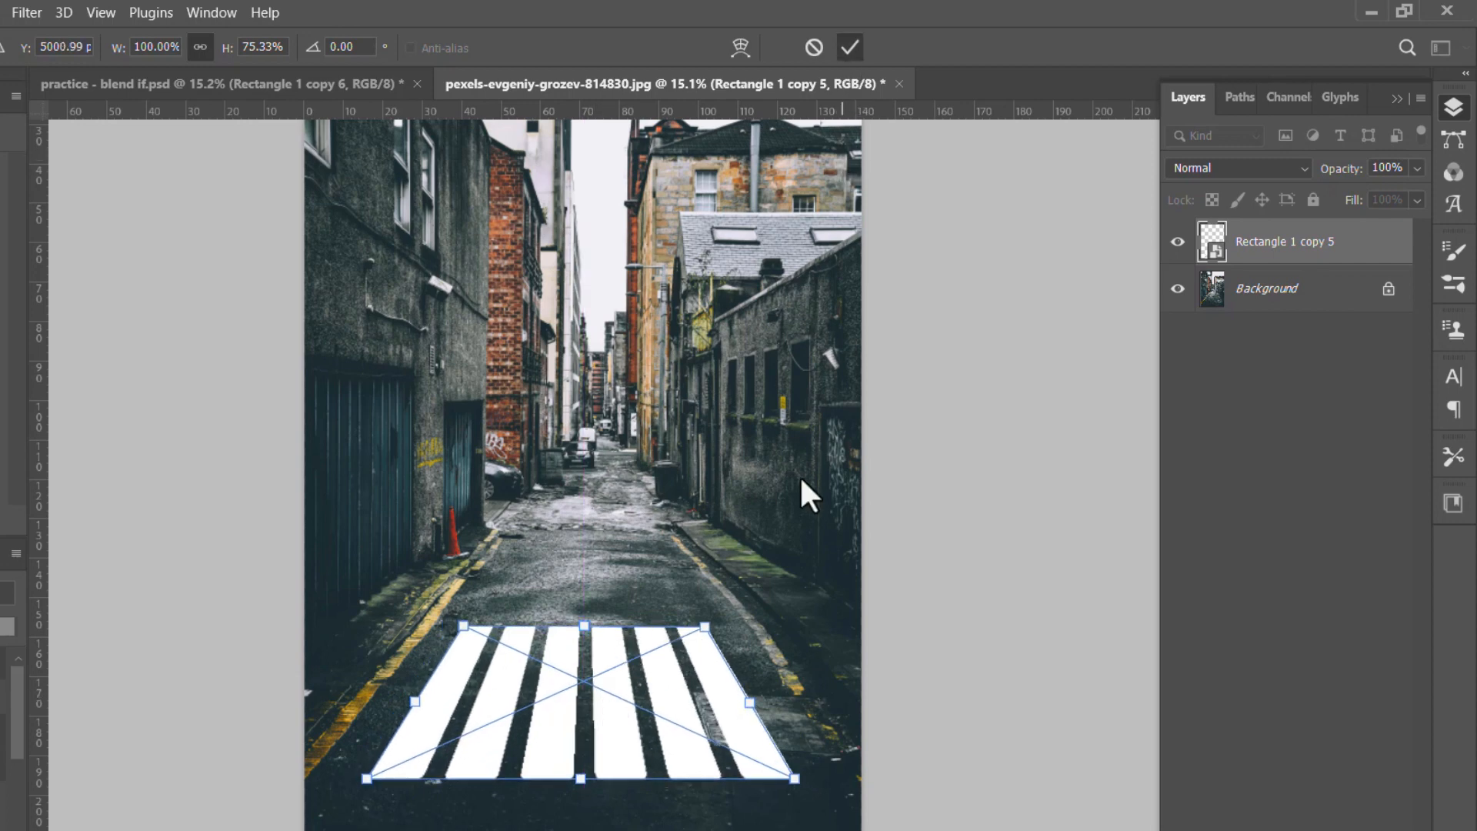
pyautogui.press('Return')
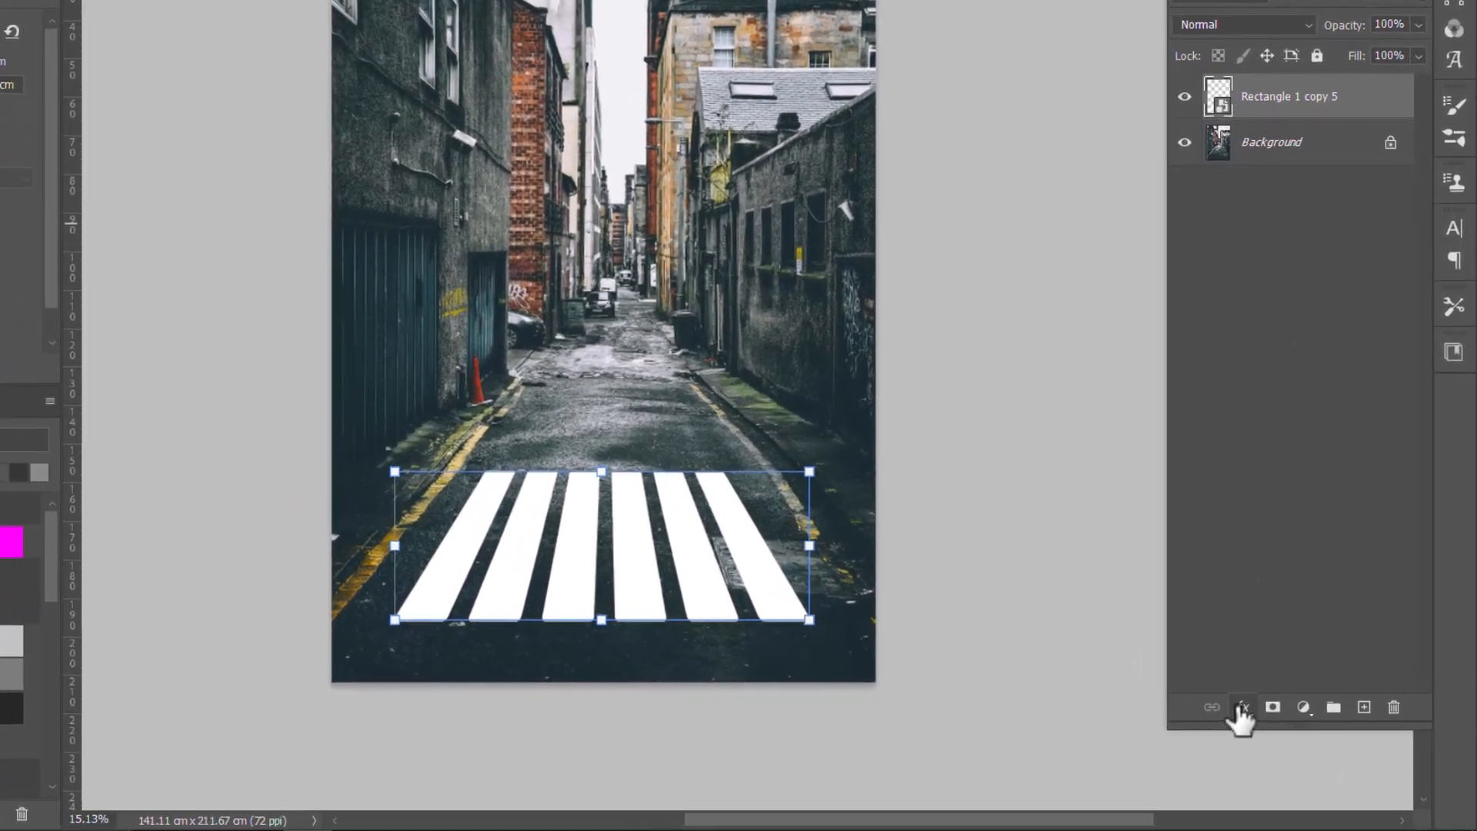
# - Open the Blending Options of the crosswalk smart object and arrange the dialog and image so the stripes stay in view
pyautogui.click(1241, 707)
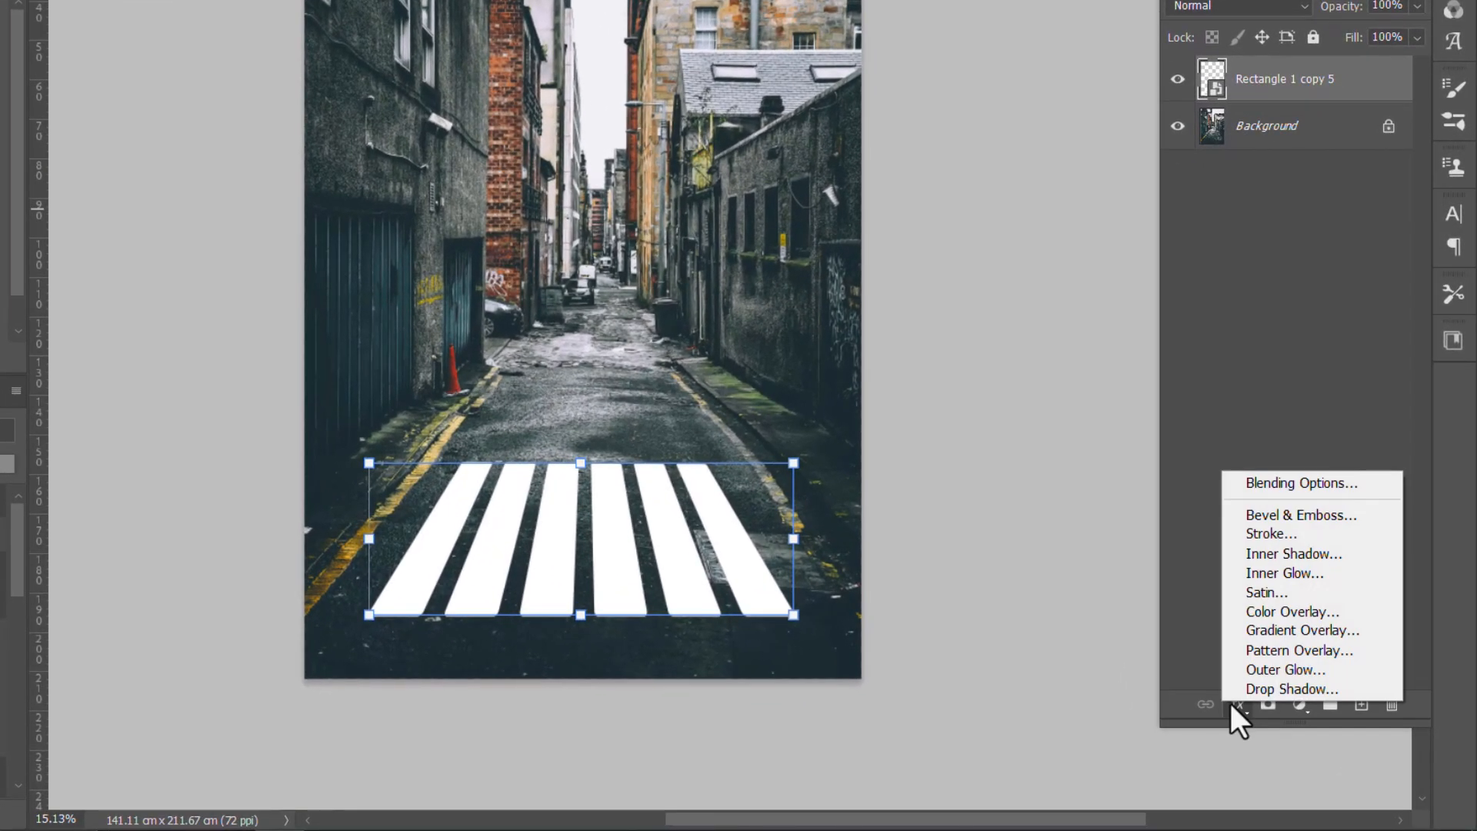
pyautogui.click(1307, 483)
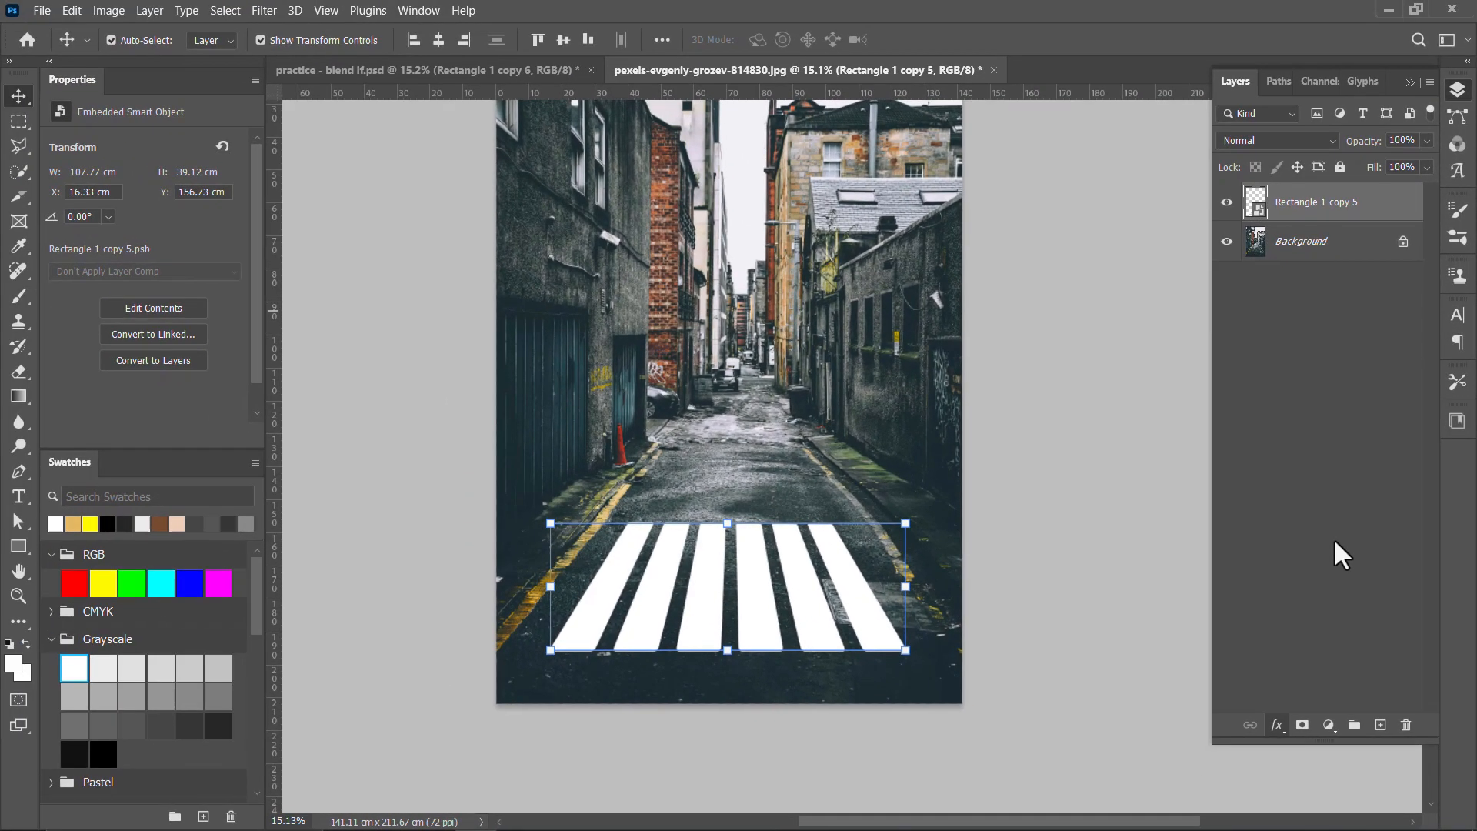
pyautogui.moveTo(824, 184); pyautogui.dragTo(1095, 211)
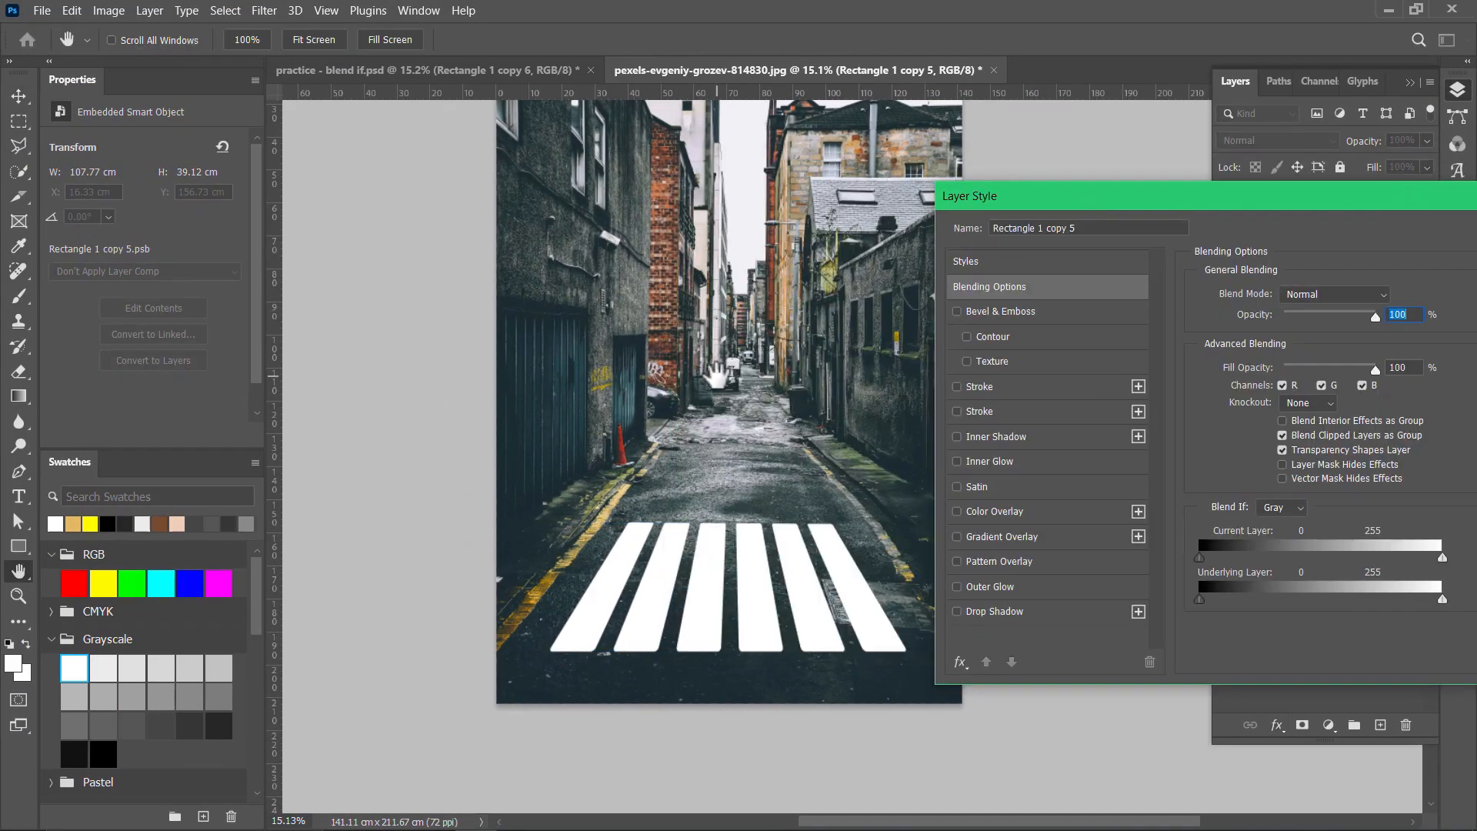
pyautogui.moveTo(746, 377); pyautogui.dragTo(584, 377)
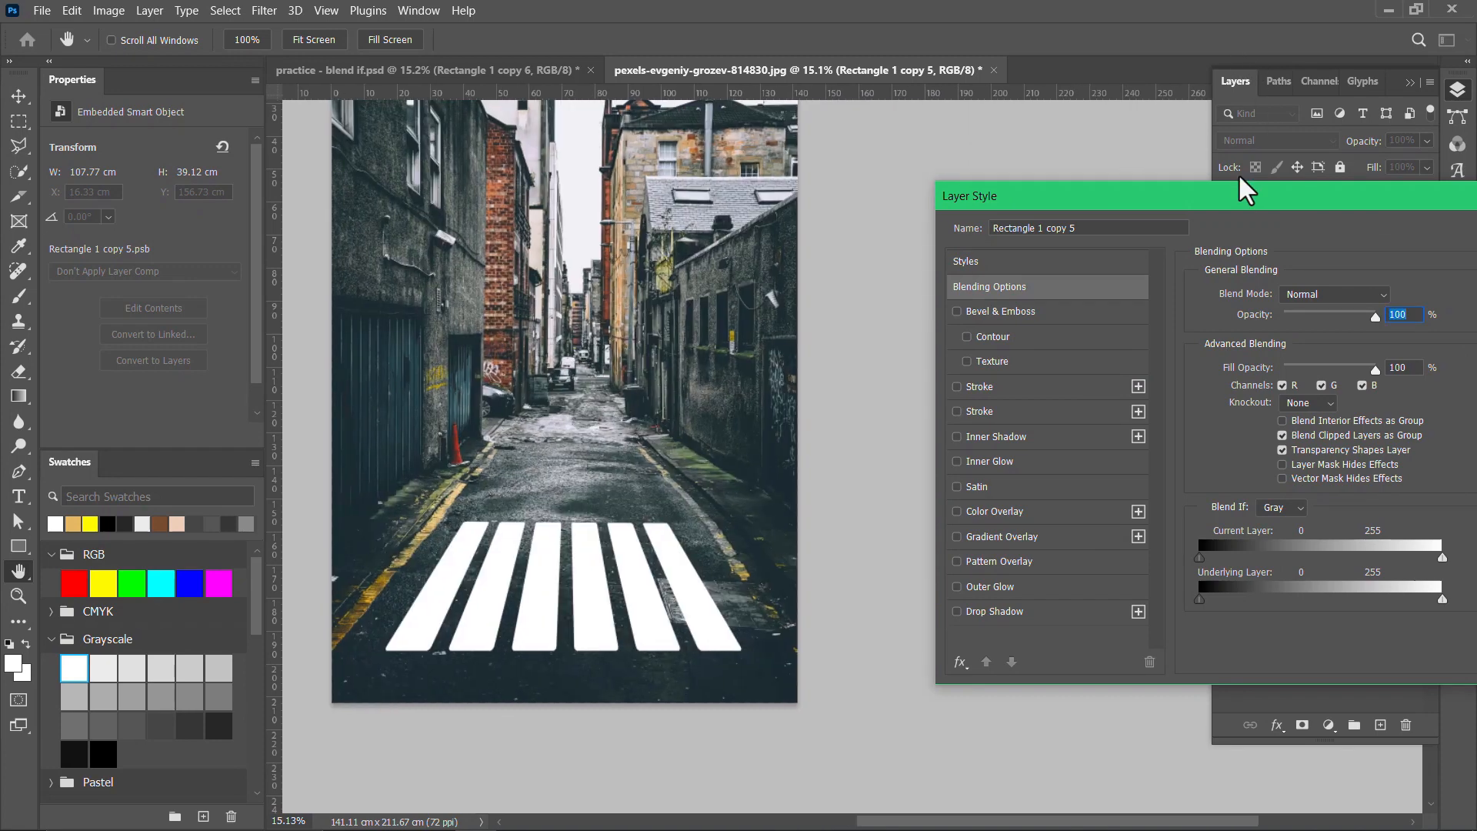
pyautogui.moveTo(1154, 198); pyautogui.dragTo(1072, 175)
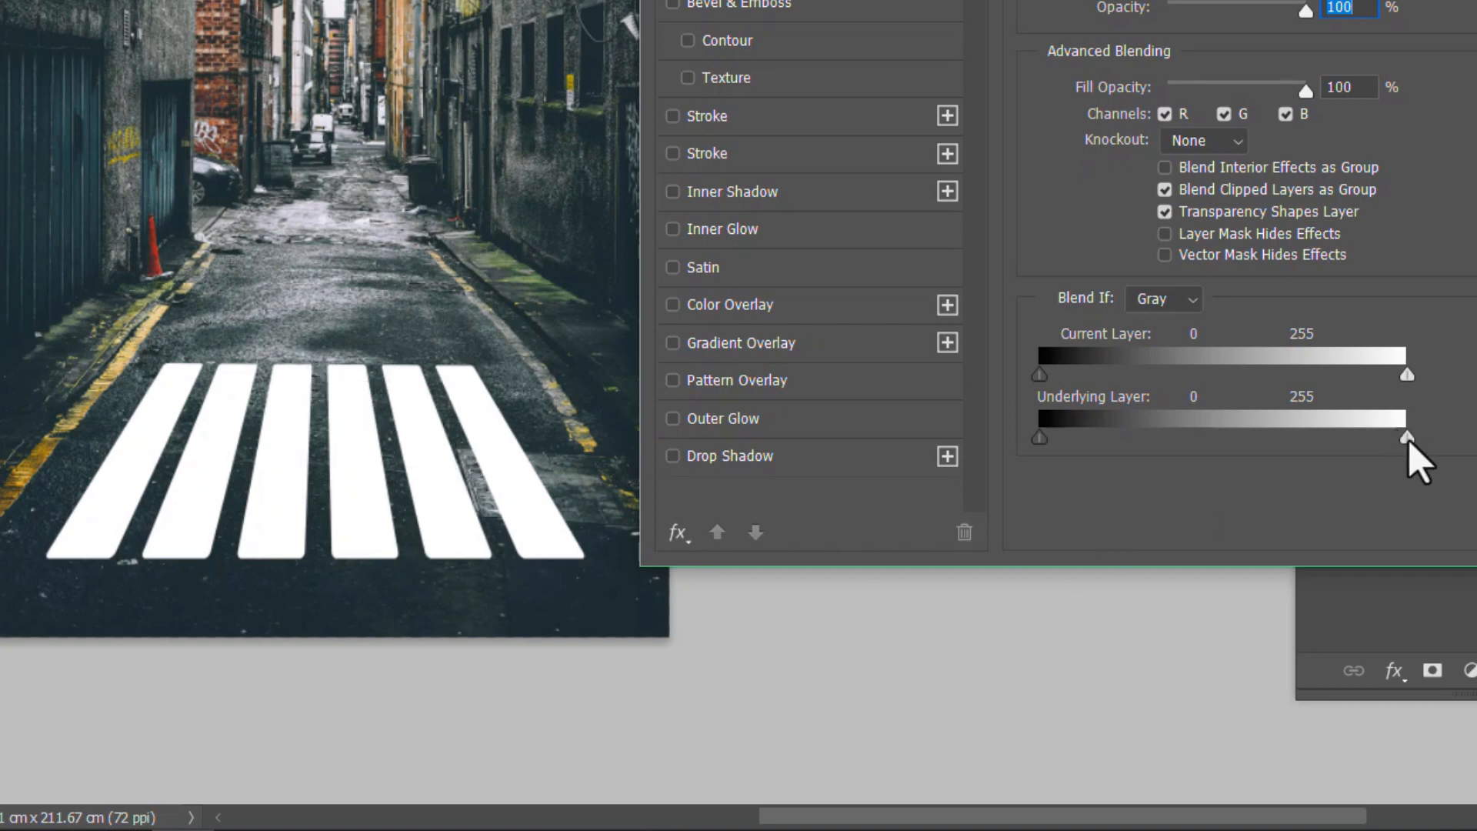
# - Set the crosswalk's Blend If for the Underlying Layer to a split highlight range of 26 / 71 on the Gray channel
pyautogui.moveTo(1407, 440); pyautogui.dragTo(1156, 472)
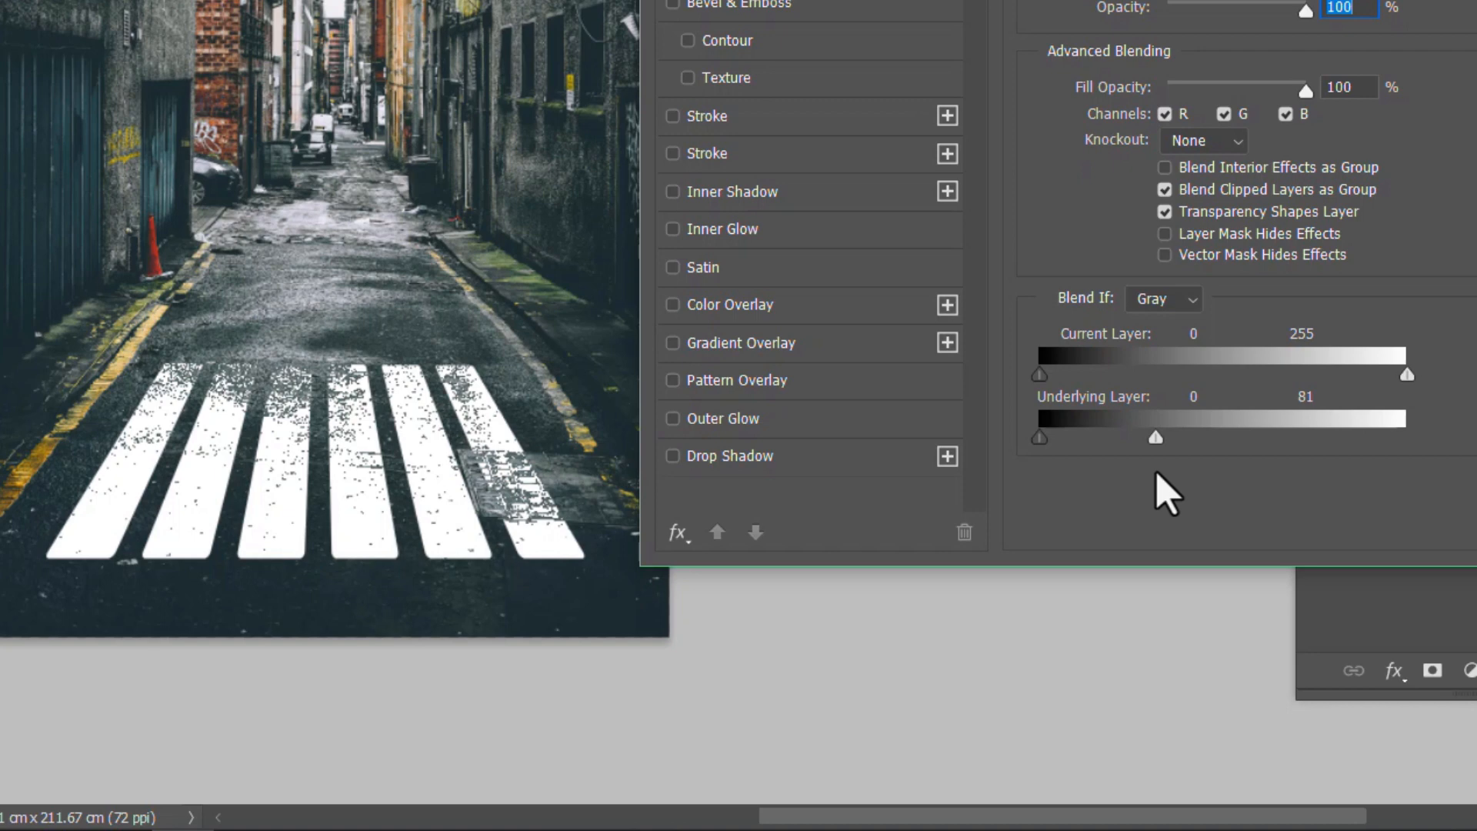
pyautogui.moveTo(1156, 472); pyautogui.dragTo(1451, 454)
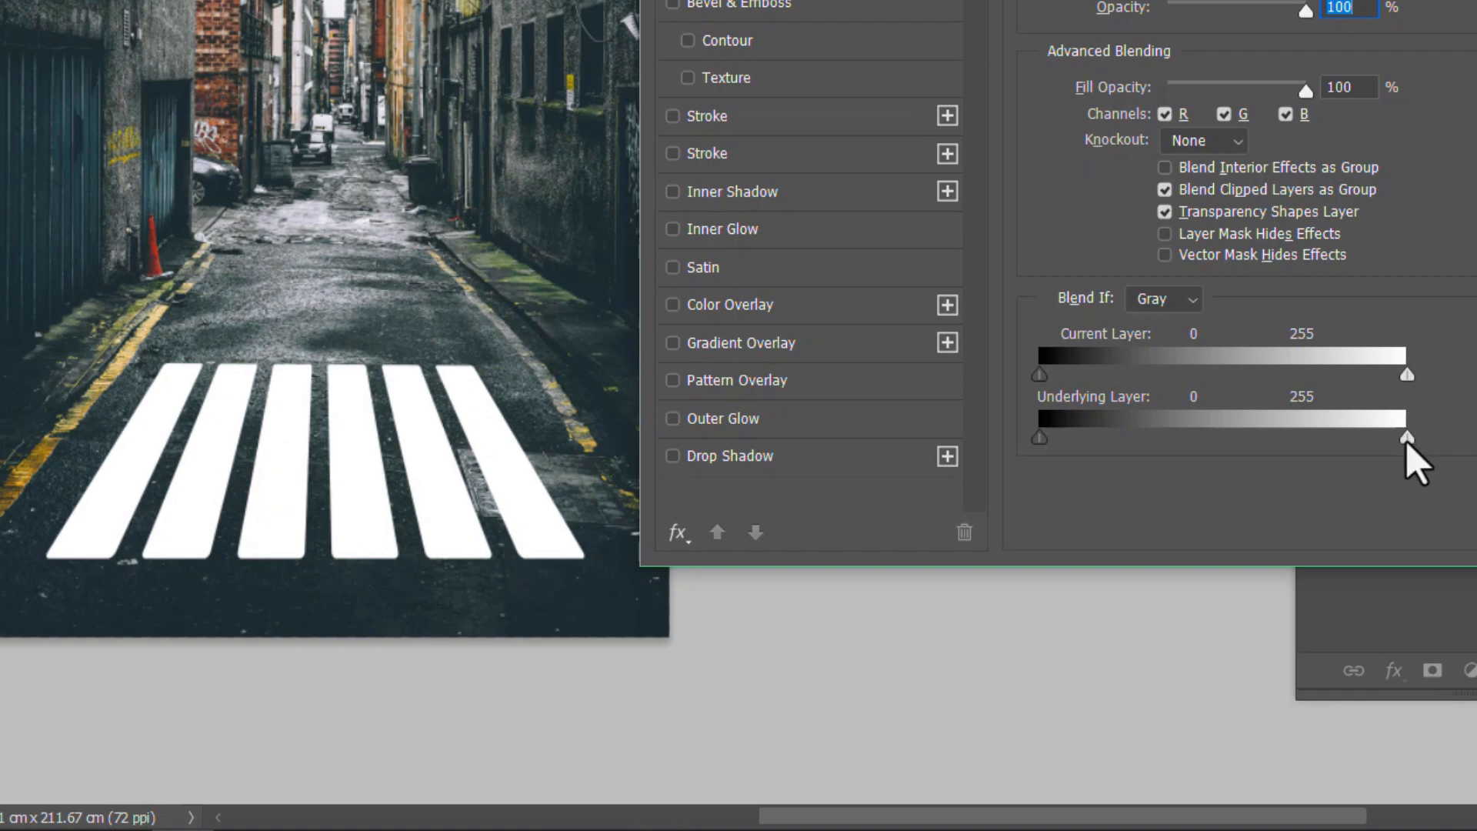
pyautogui.moveTo(1407, 443); pyautogui.dragTo(1080, 445)
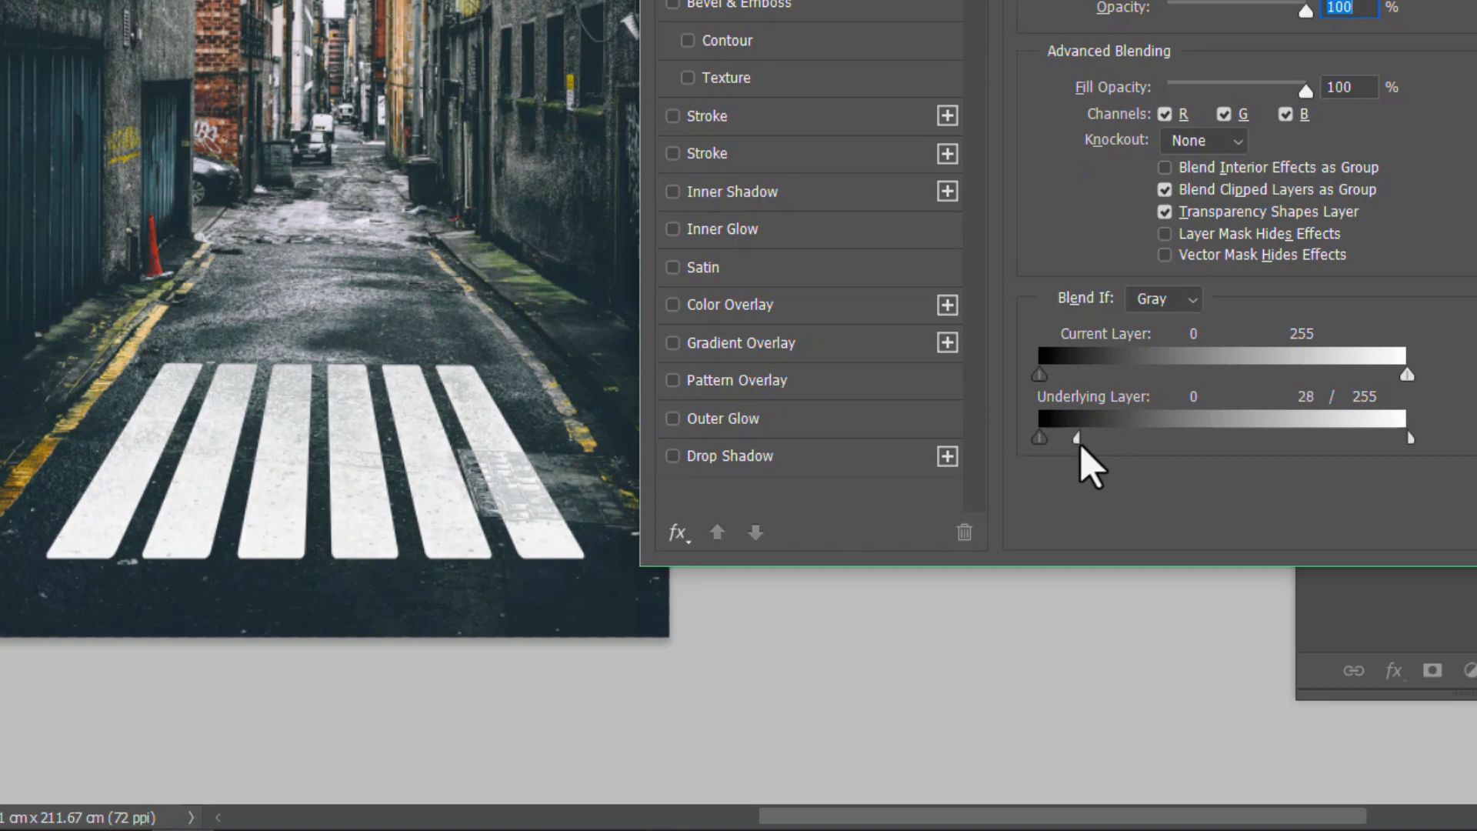
pyautogui.moveTo(1410, 440); pyautogui.dragTo(1270, 445)
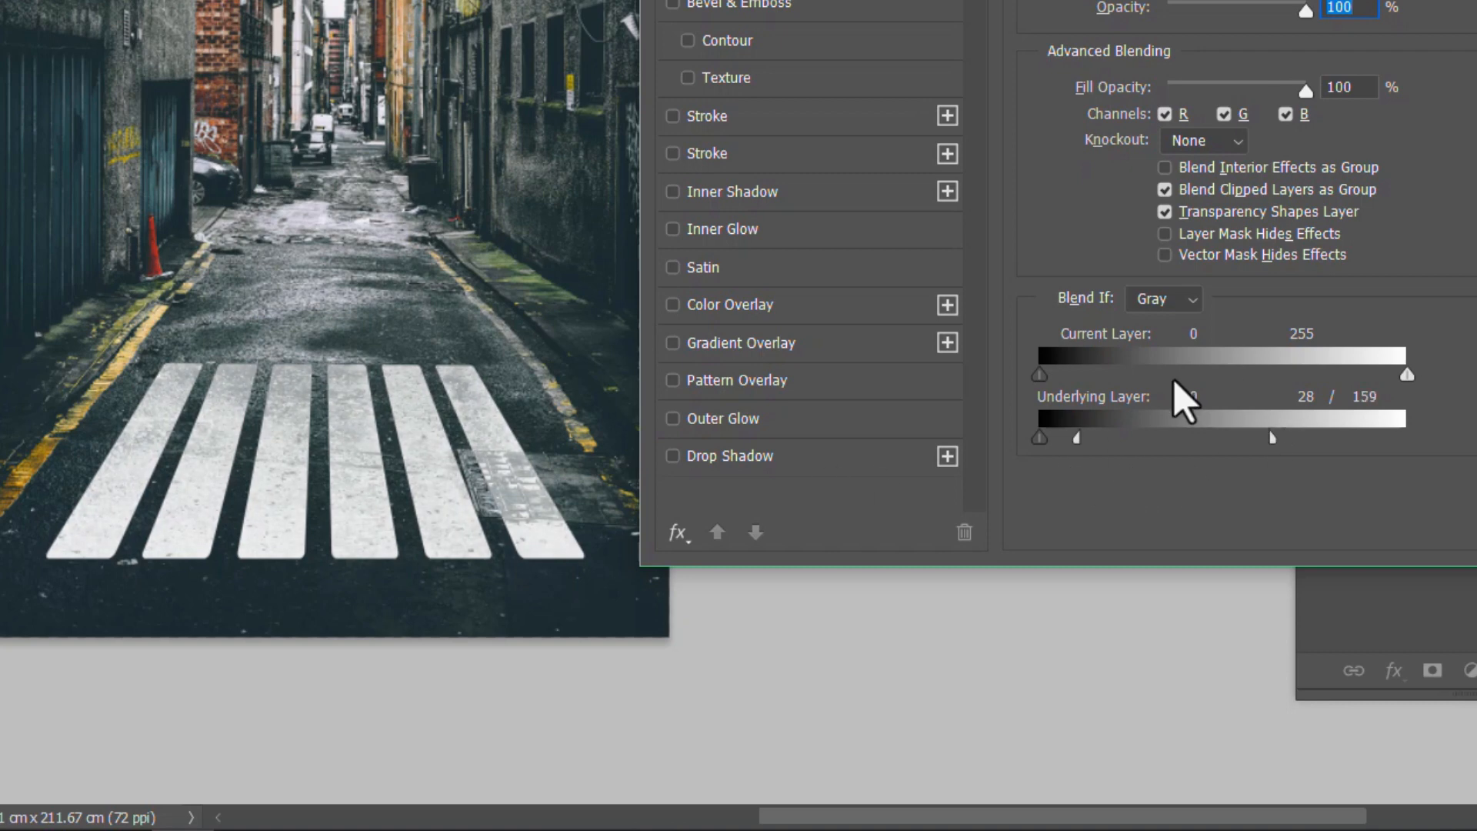
pyautogui.moveTo(1270, 439); pyautogui.dragTo(1077, 453)
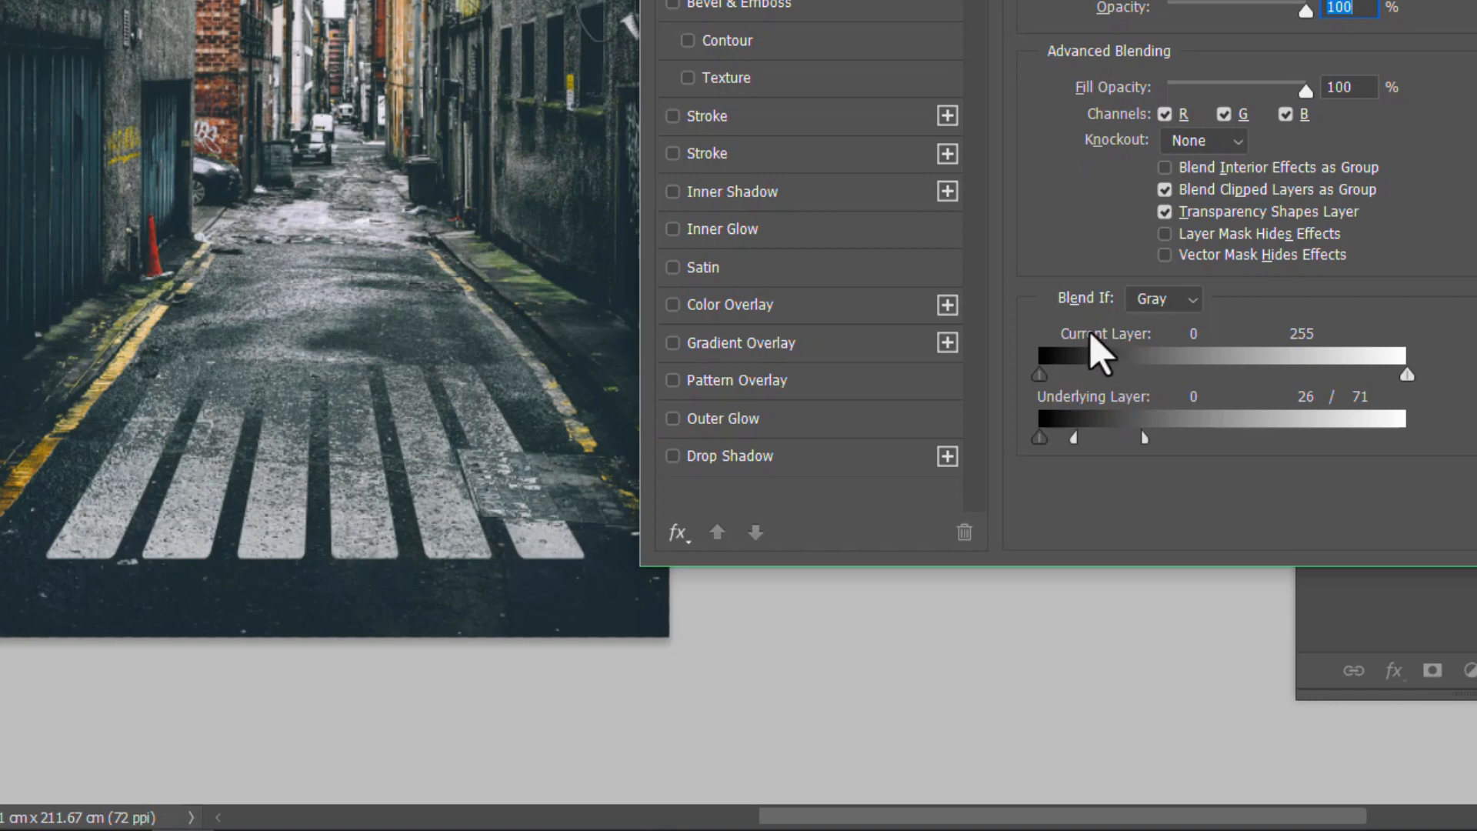
# - Try lowering the Current Layer highlight limit in Blend If, and restore it to 255
pyautogui.click(1404, 374)
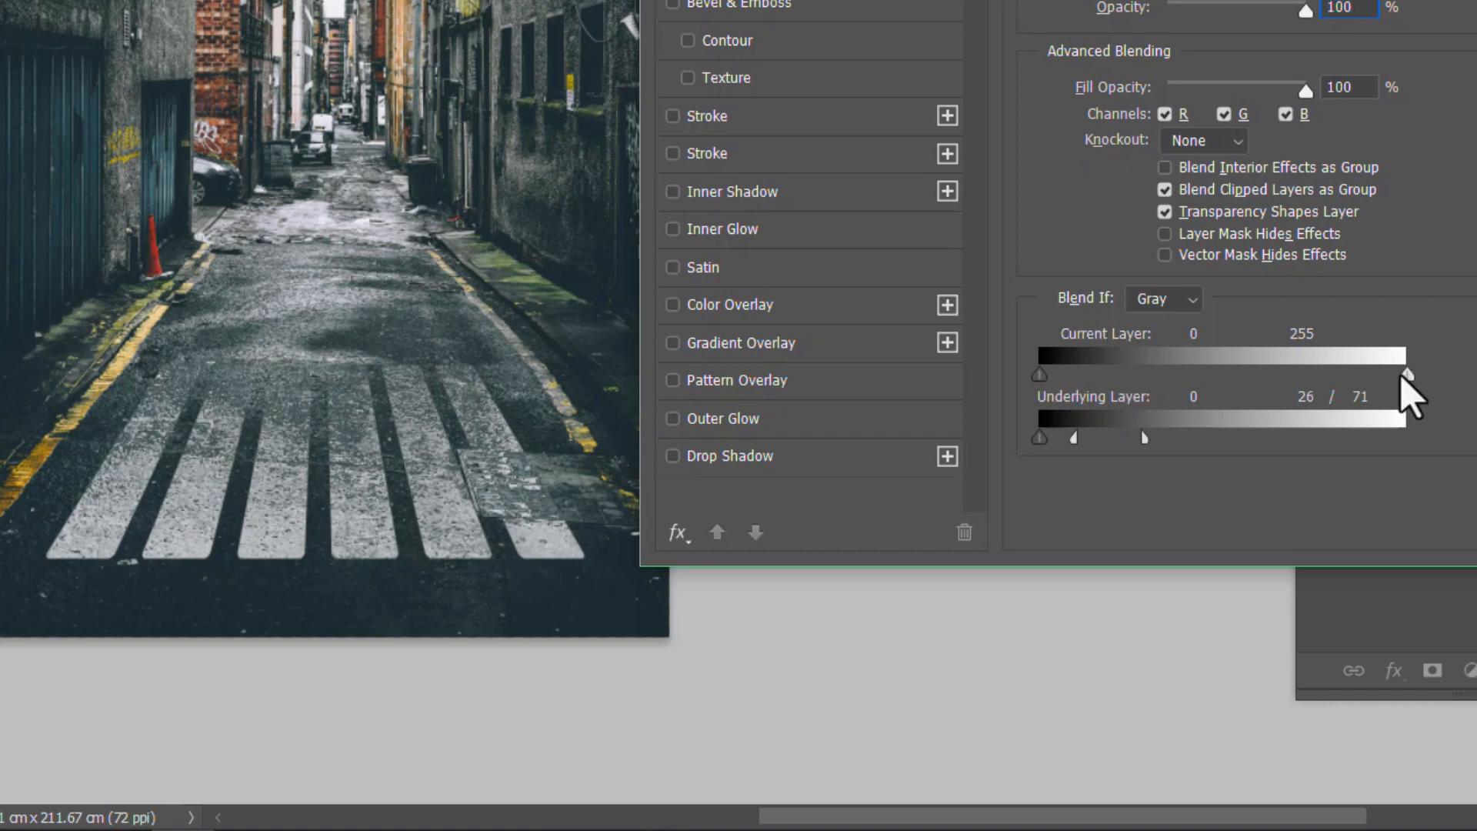
pyautogui.moveTo(1403, 375); pyautogui.dragTo(1395, 375)
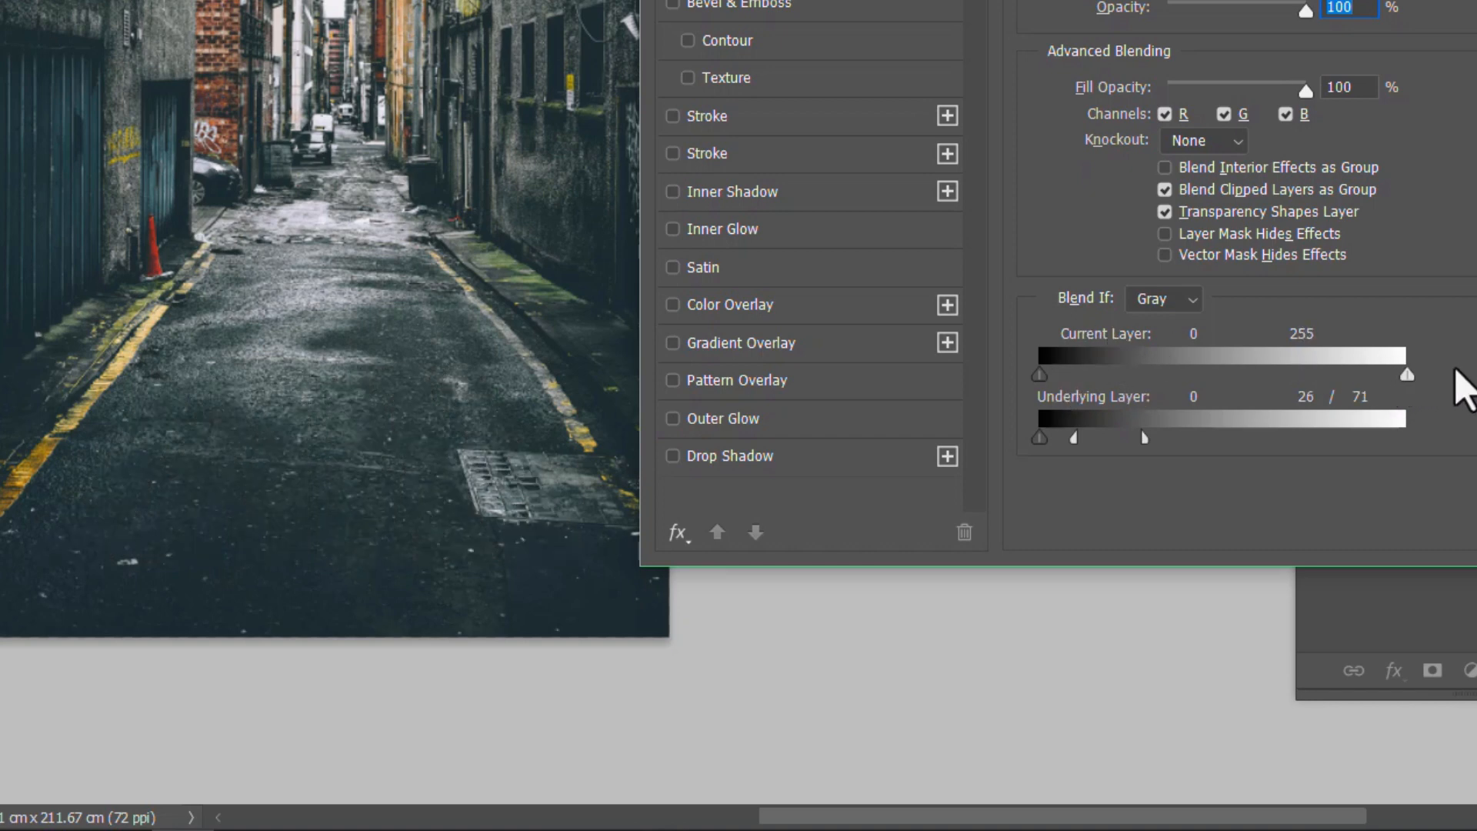
pyautogui.click(1396, 378)
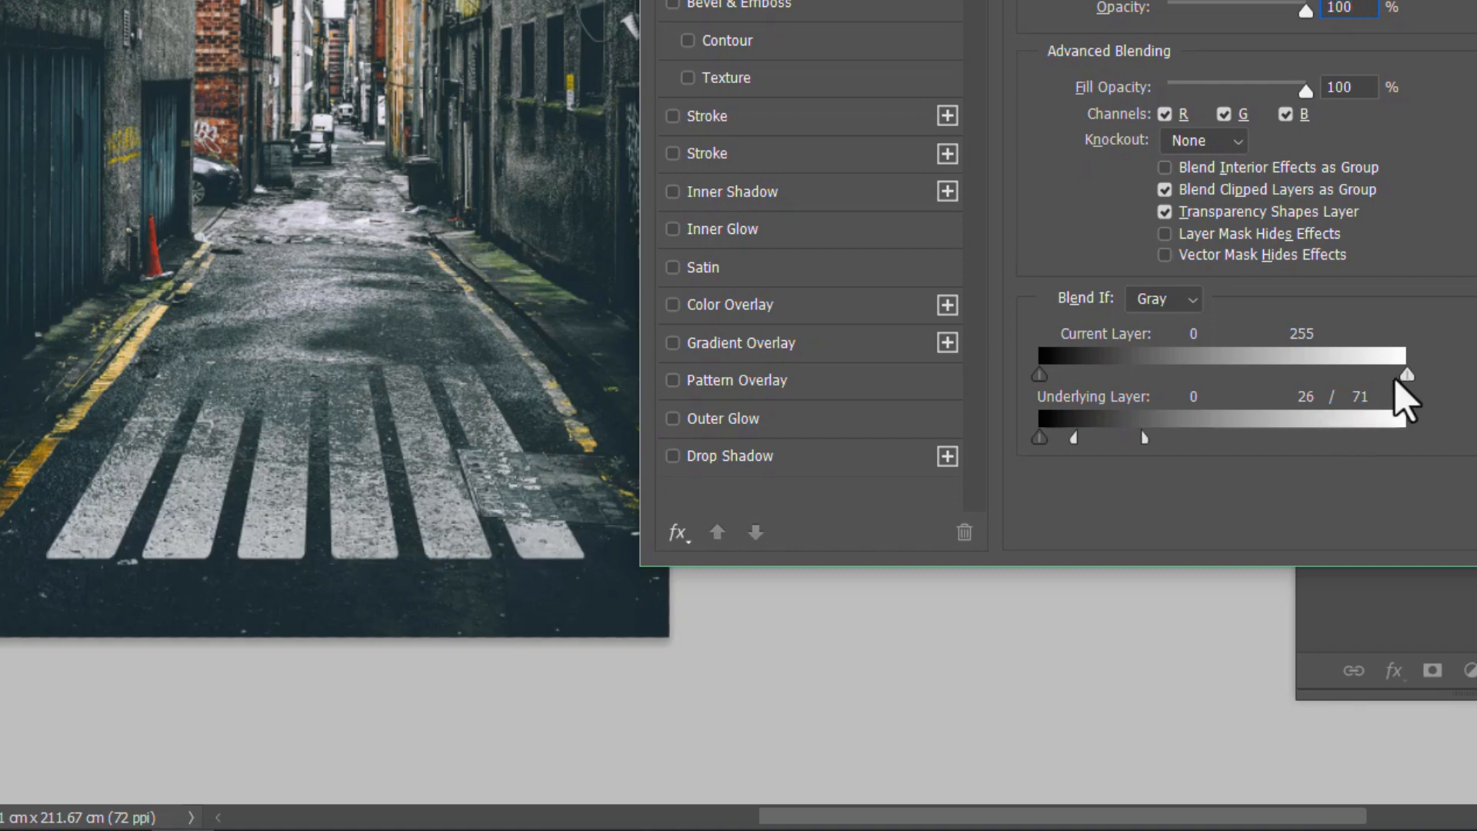
pyautogui.moveTo(1396, 379)
pyautogui.mouseDown()
pyautogui.moveTo(1382, 382)
pyautogui.moveTo(1444, 390)
pyautogui.moveTo(1385, 381)
pyautogui.moveTo(1411, 387)
pyautogui.mouseUp()
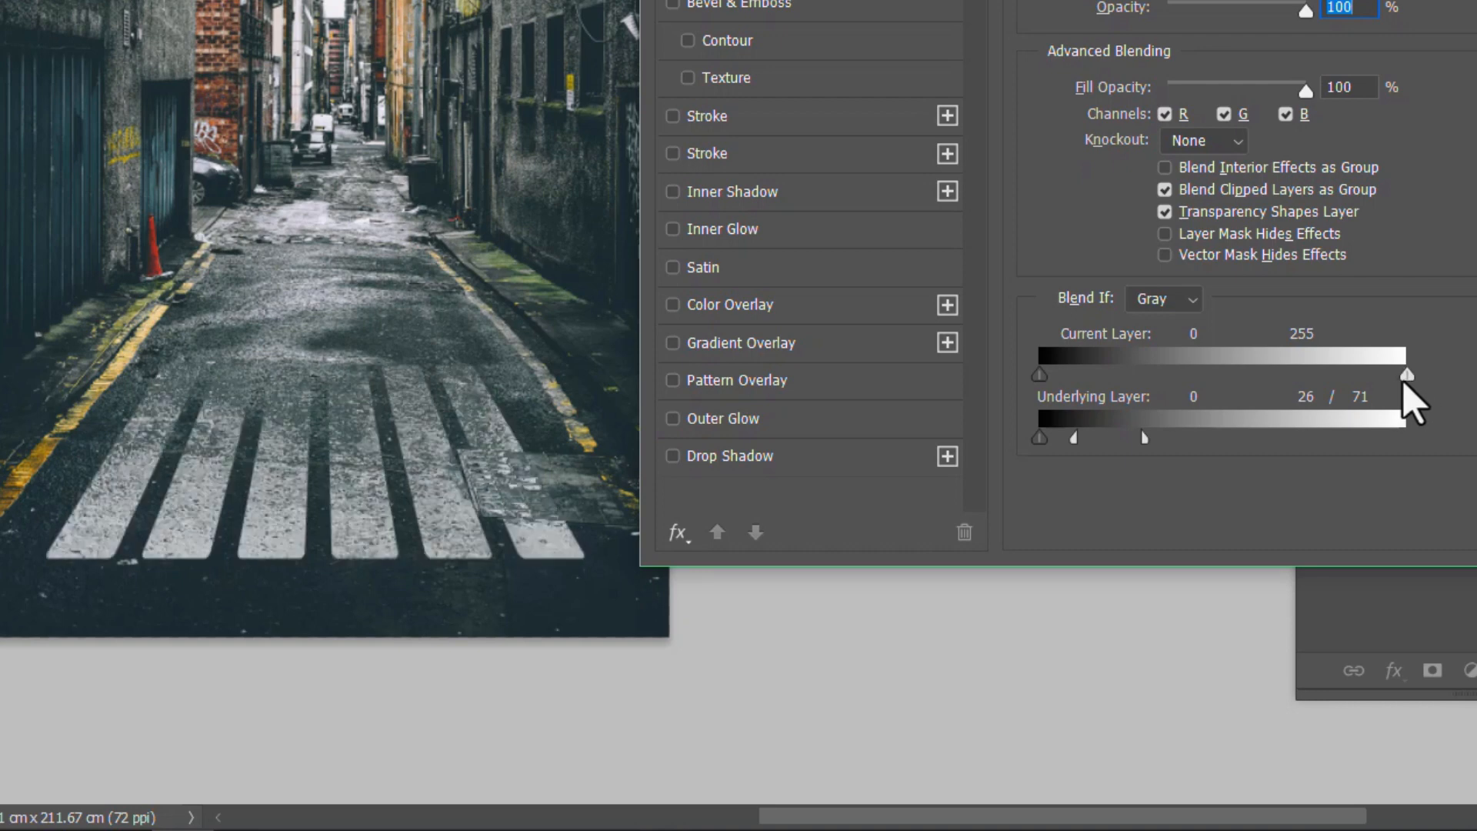
pyautogui.moveTo(1401, 379)
pyautogui.mouseDown()
pyautogui.moveTo(1358, 377)
pyautogui.moveTo(1408, 377)
pyautogui.mouseUp()
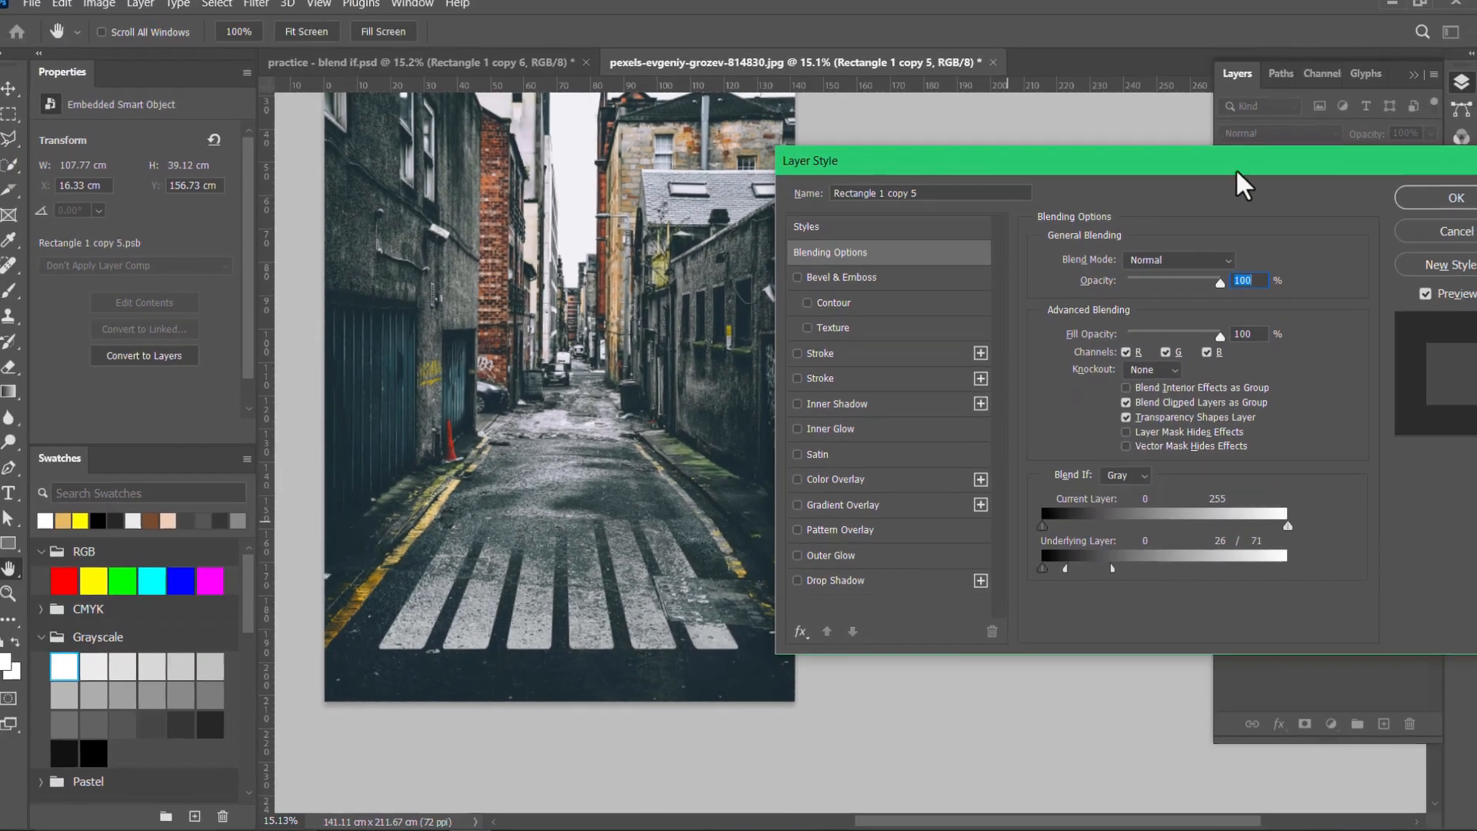
# - Apply the Blend If settings to the crosswalk layer and close the Layer Style dialog
pyautogui.moveTo(1243, 184); pyautogui.dragTo(1009, 247)
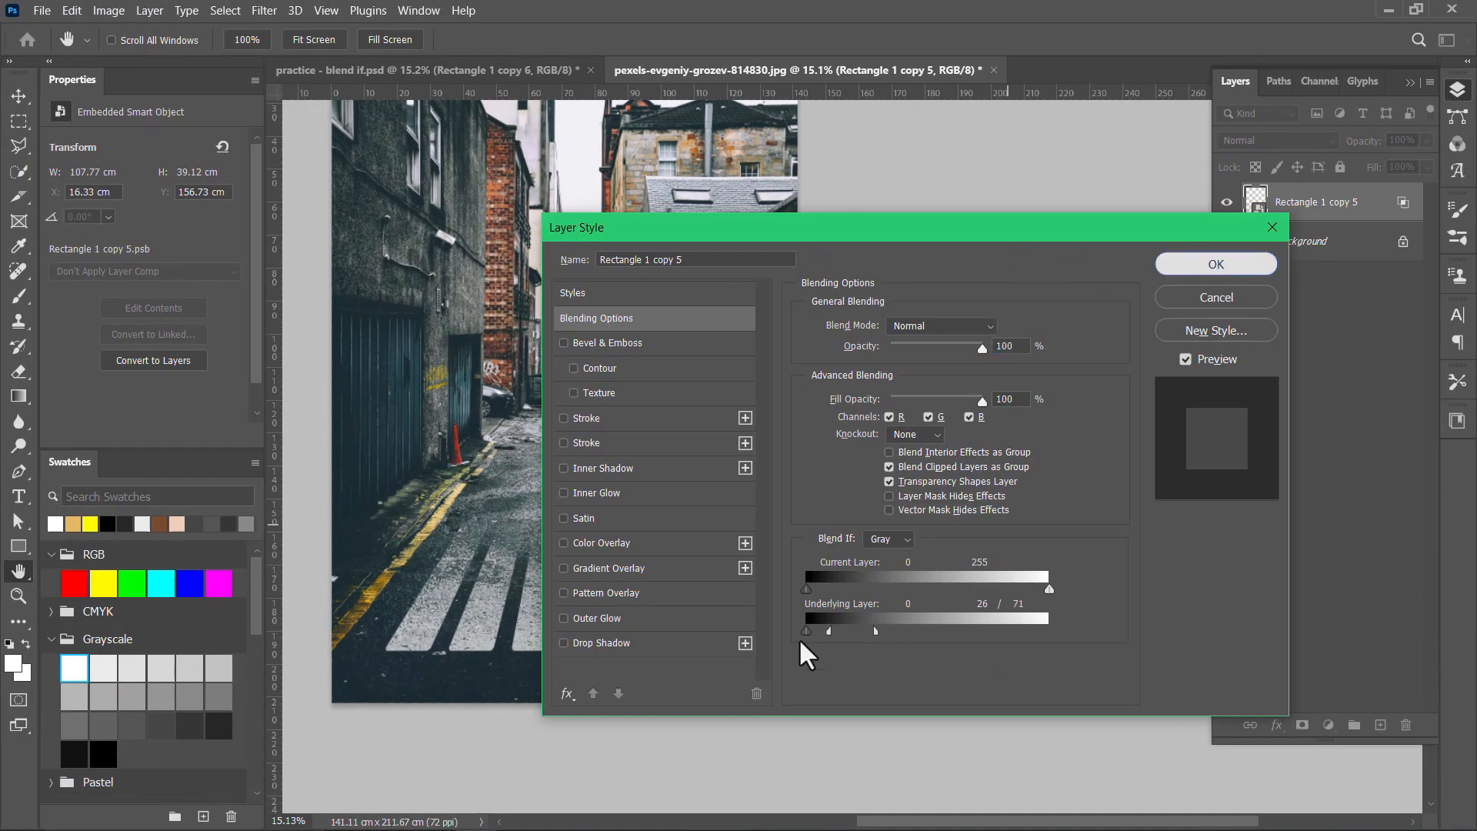
pyautogui.press('Return')
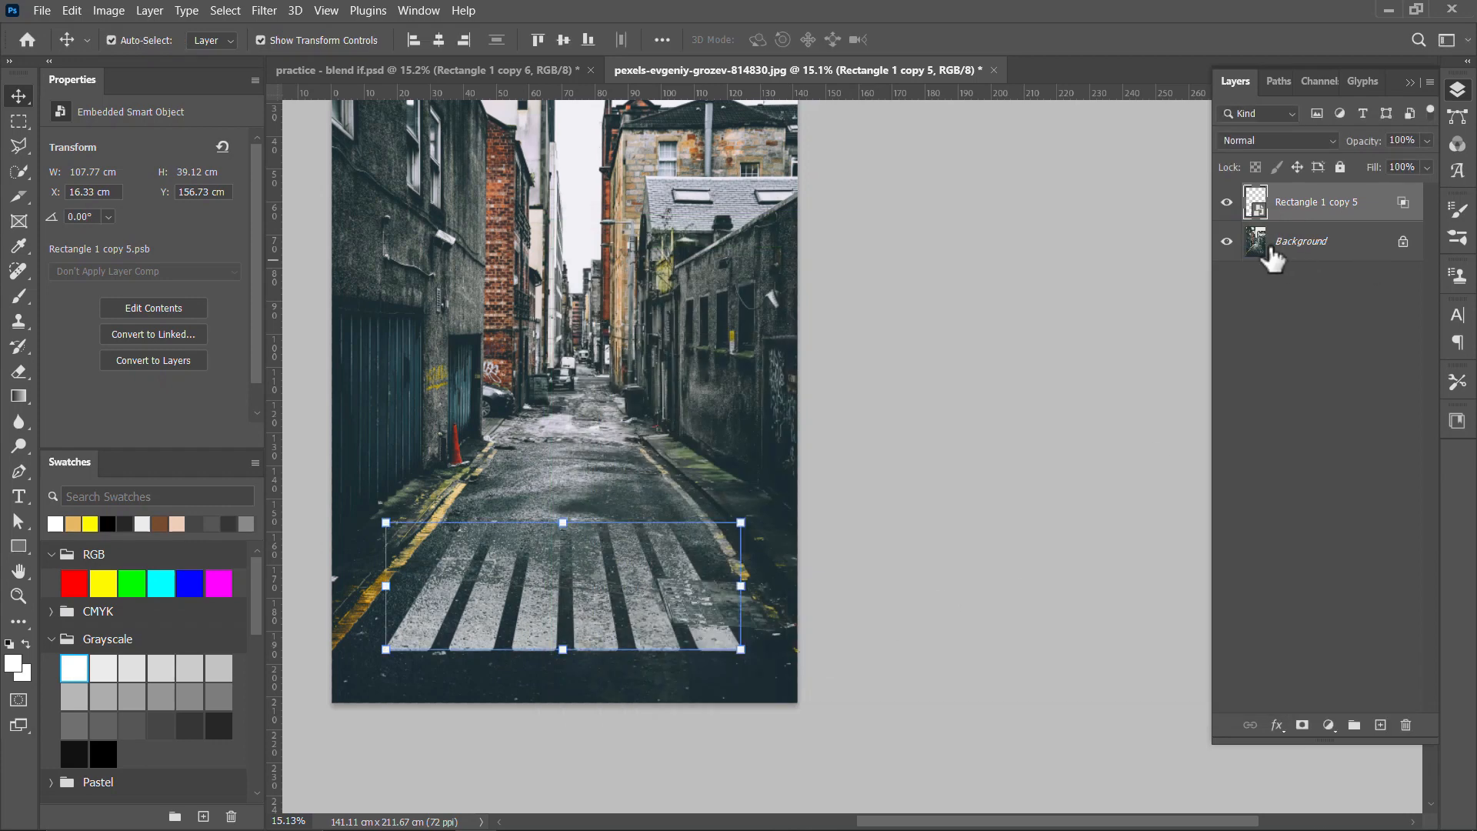
# - Compare the road with and without the crosswalk layer, and examine the blended result across the whole image with nothing selected
pyautogui.click(1228, 202)
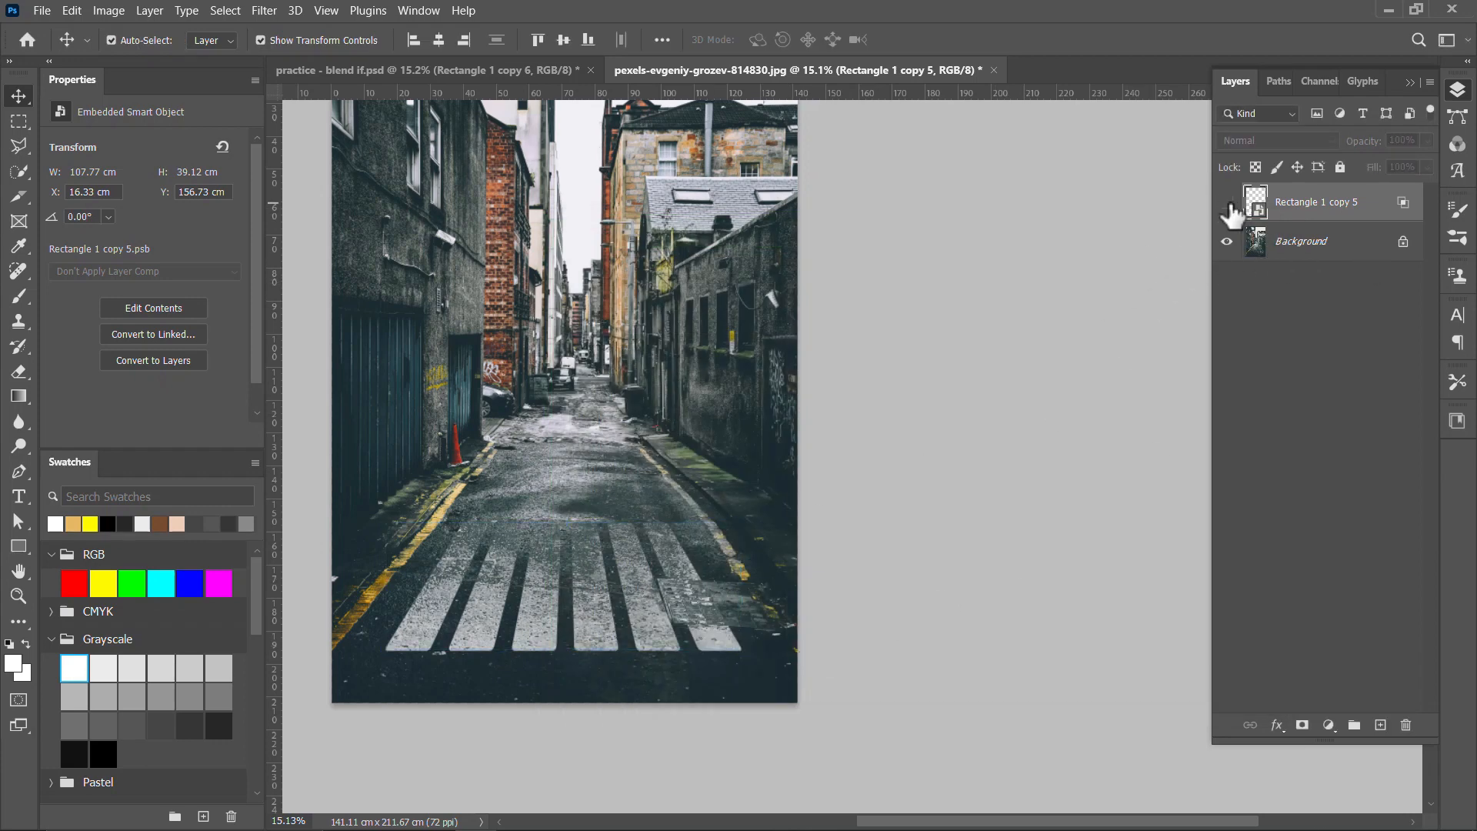
pyautogui.click(1227, 202)
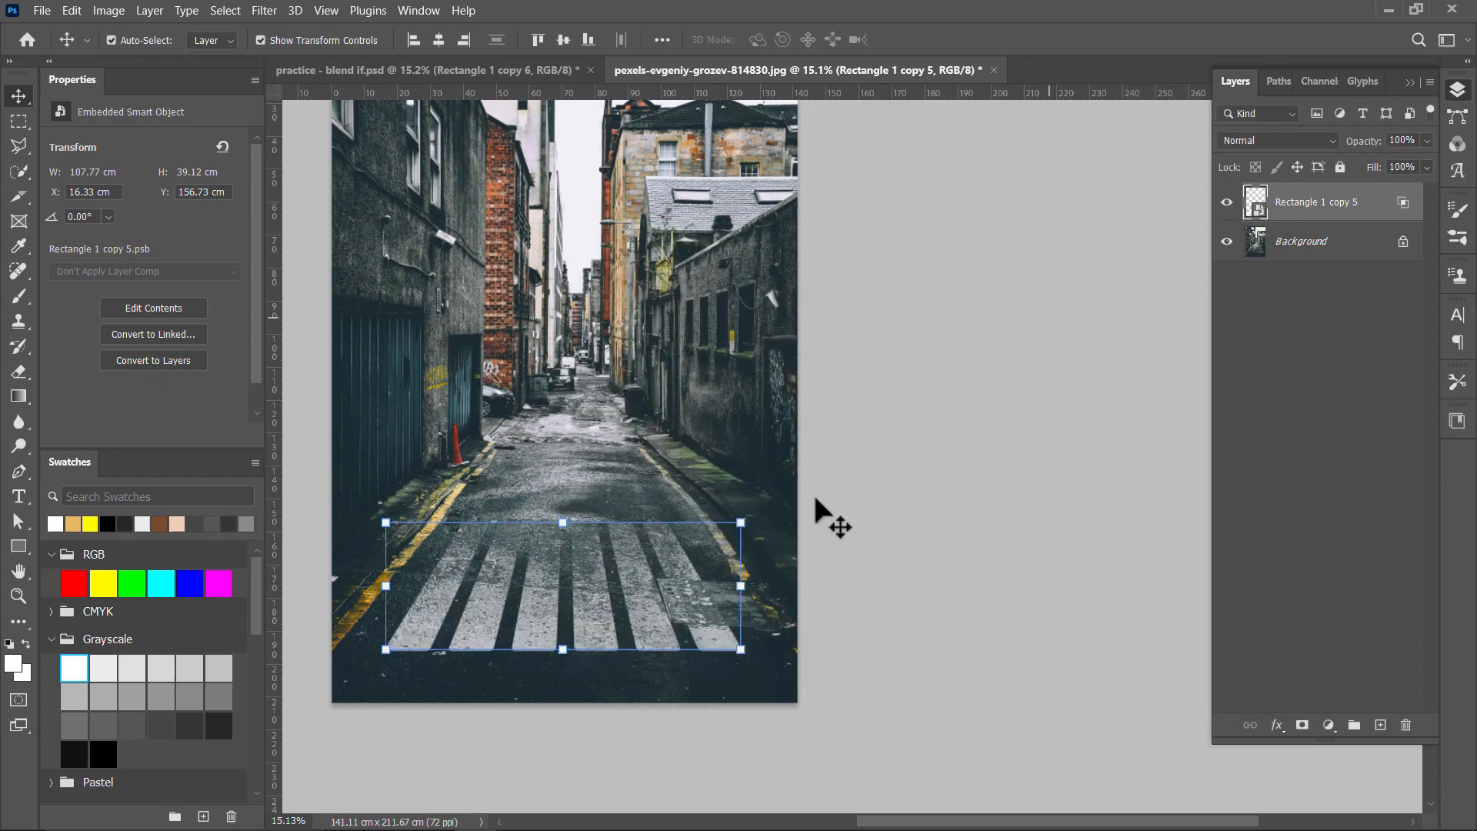
pyautogui.click(883, 515)
pyautogui.scroll(-3, 700, 574)
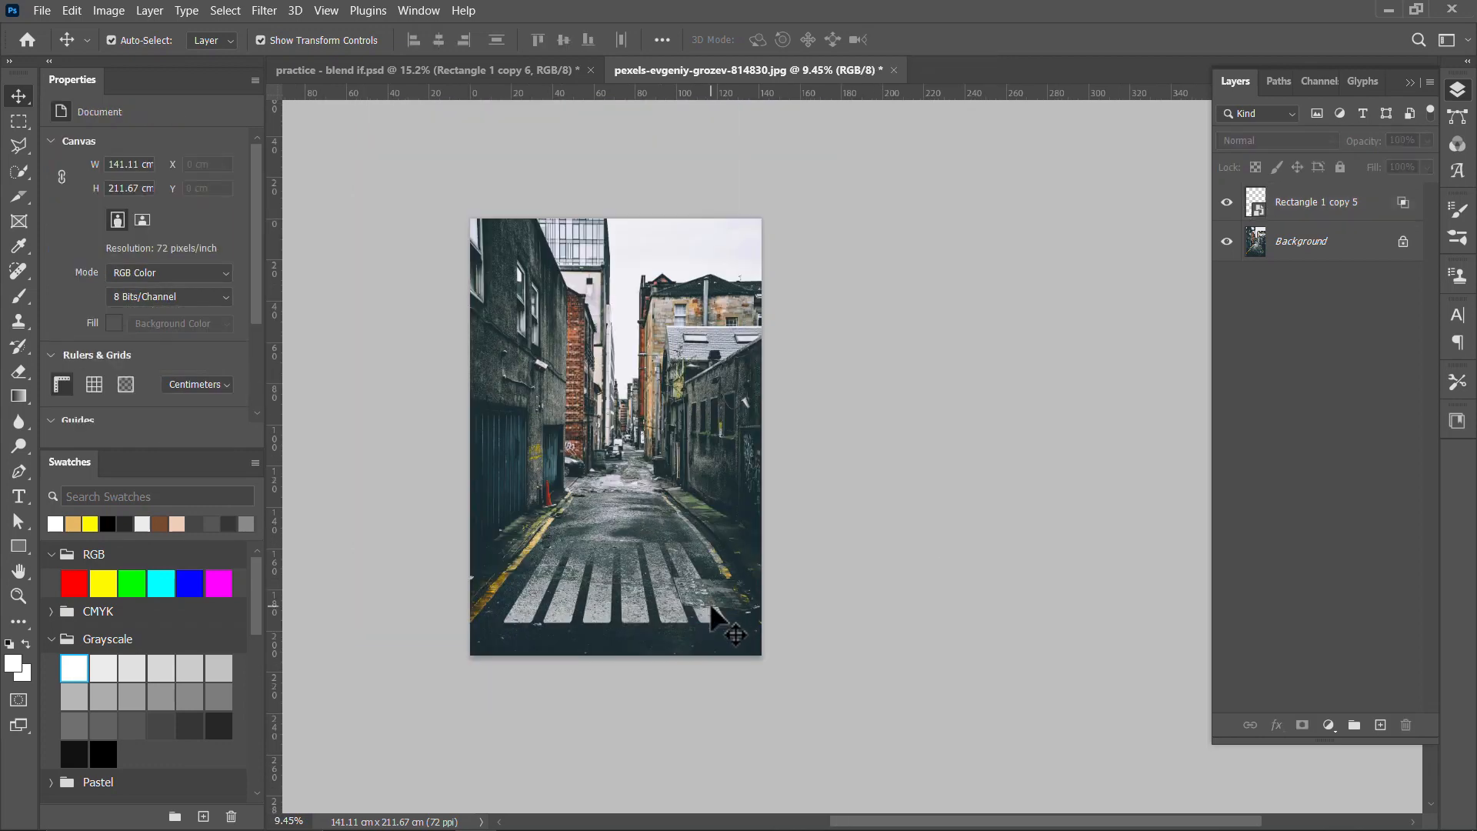
pyautogui.scroll(2, 677, 569)
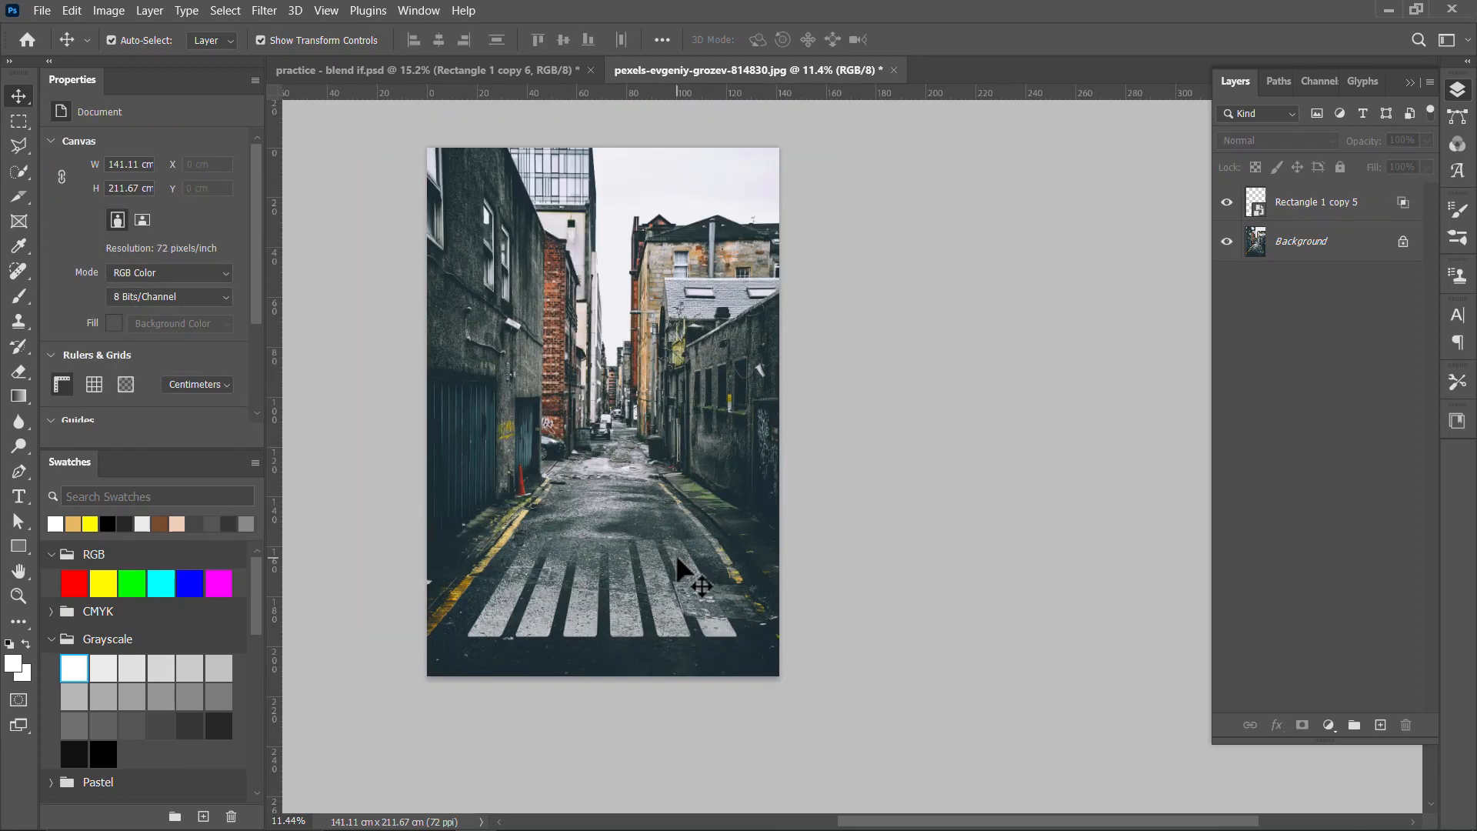